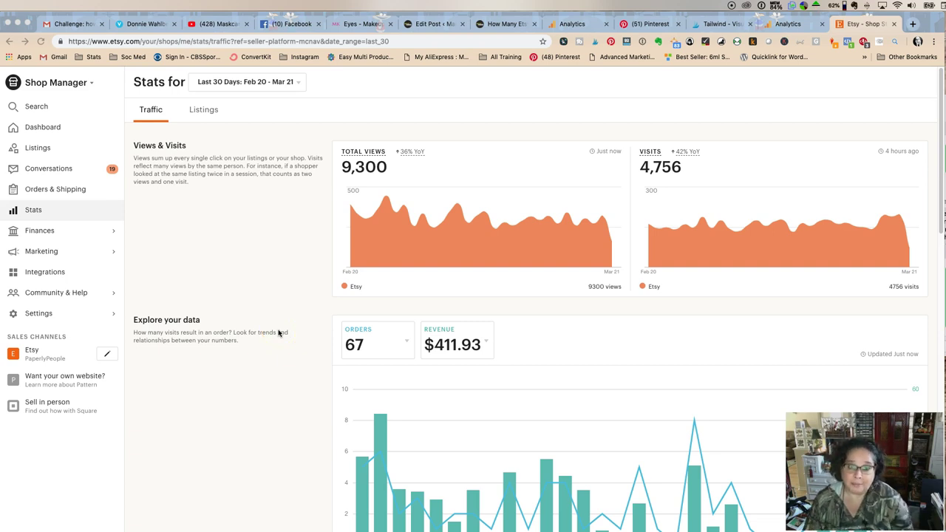
- Check total views against last year, then open and close the Revenue metric list
scroll(279, 333, down, 1)
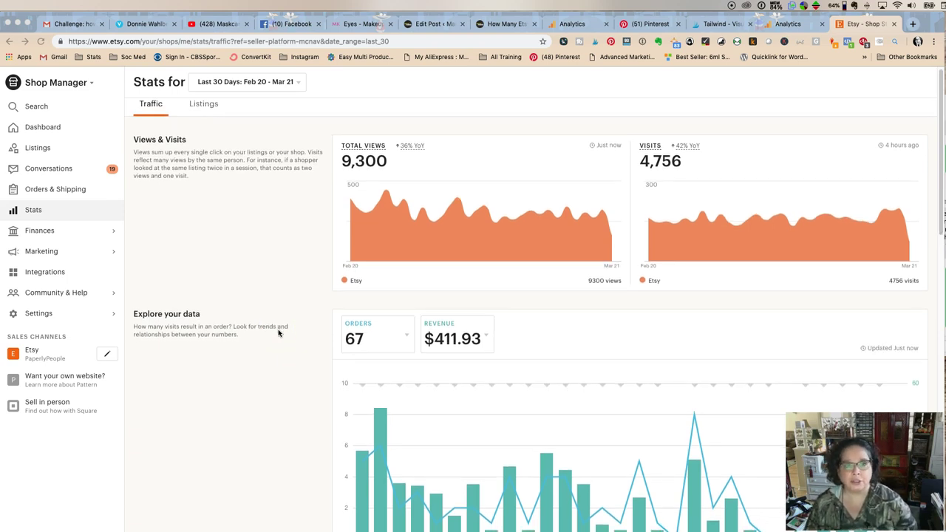
click(414, 147)
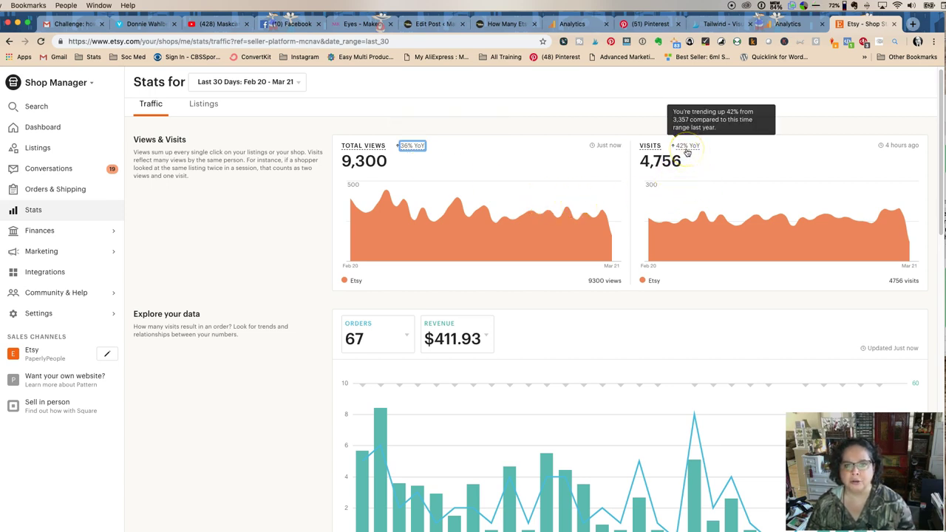
click(485, 336)
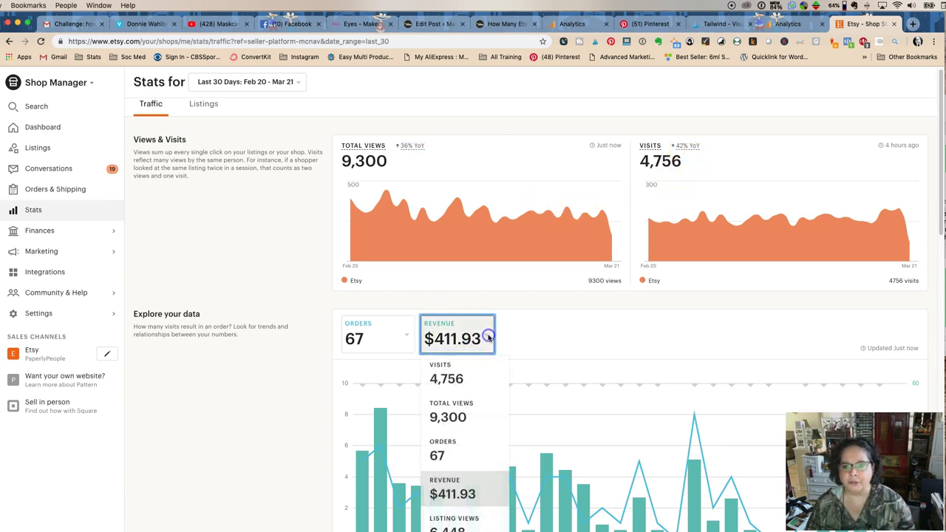
click(581, 321)
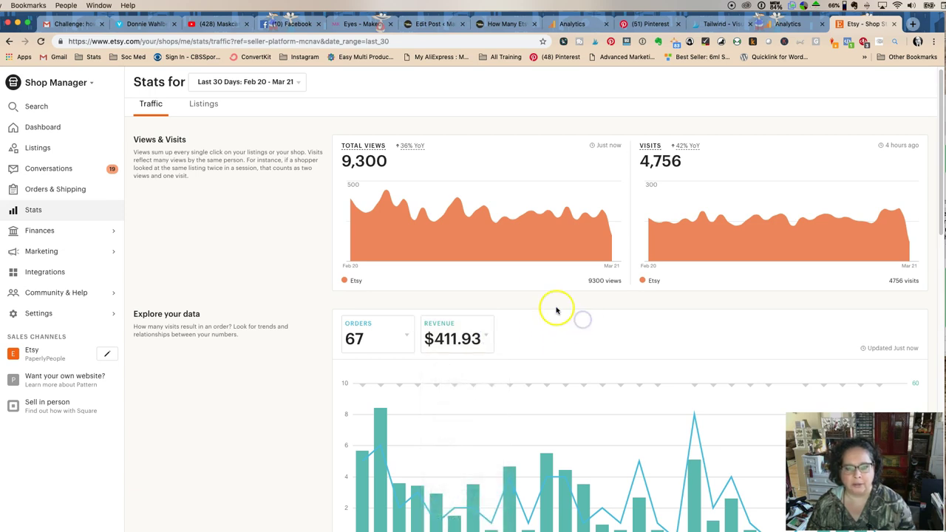
- Scroll down the Stats page to the Feb 20–Mar 21 orders-and-revenue chart
scroll(555, 308, down, 2)
scroll(558, 310, down, 3)
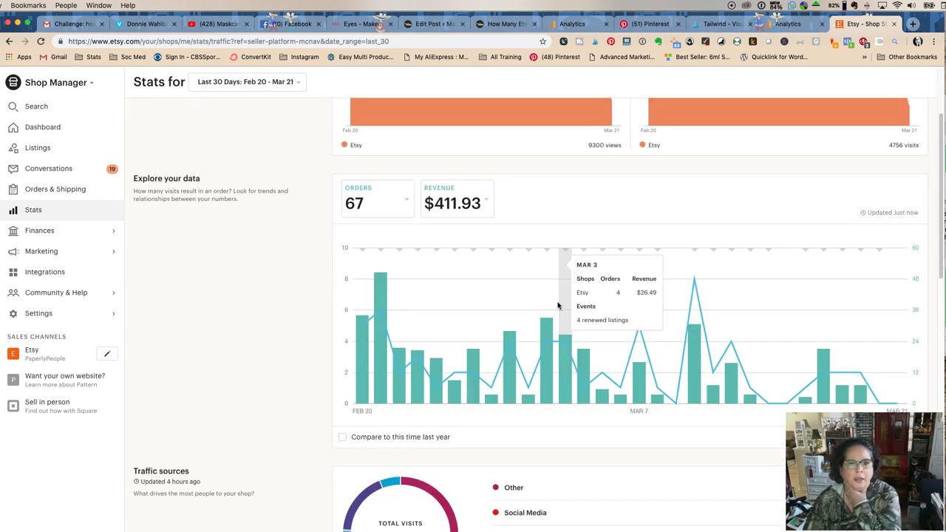
scroll(558, 305, down, 1)
scroll(558, 304, down, 1)
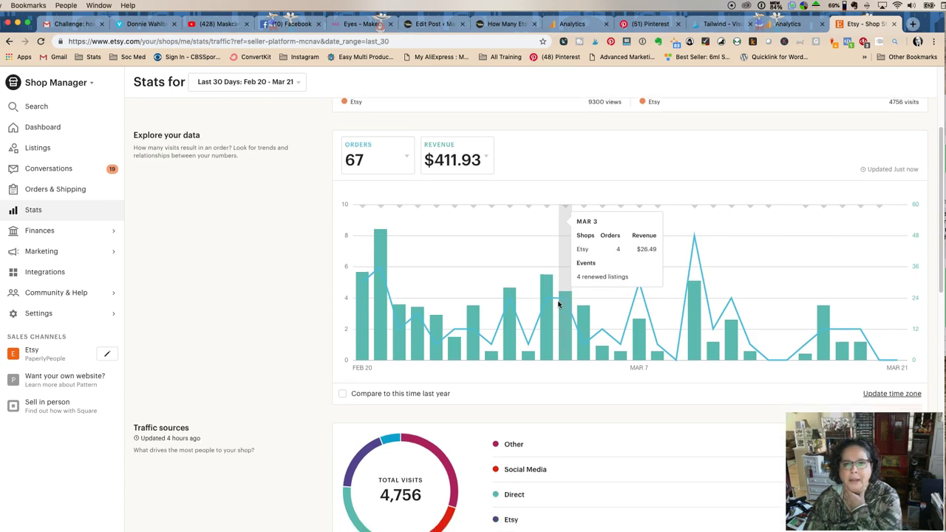
scroll(558, 304, down, 7)
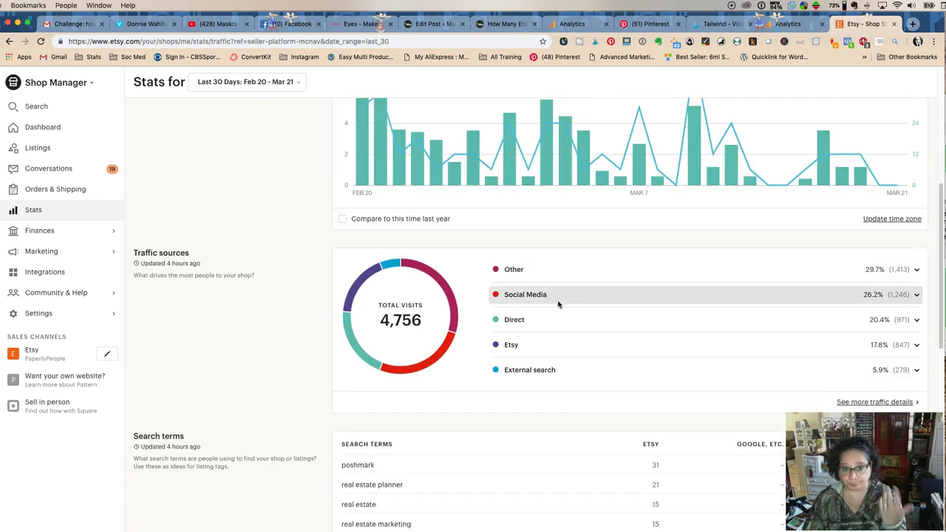
scroll(558, 305, up, 6)
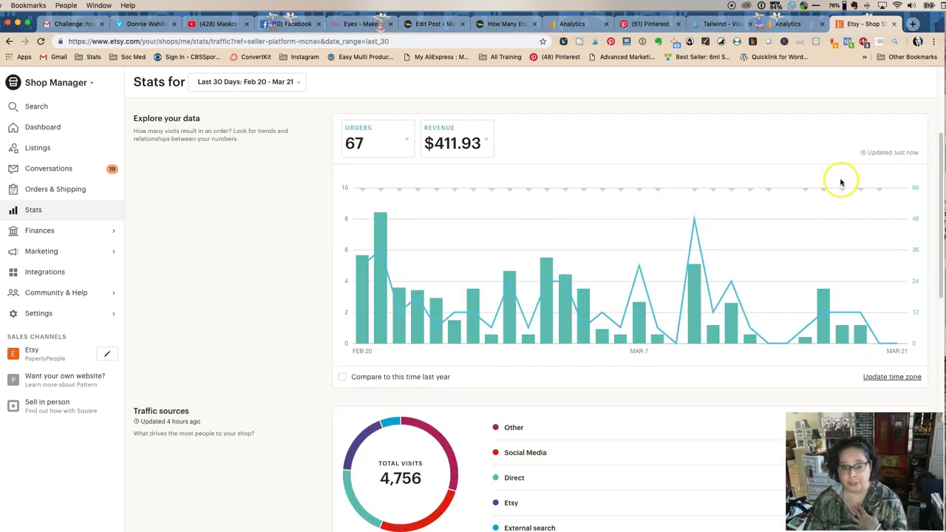
- Tick 'Compare to this time last year' to show orders up 6% and revenue up 26%
click(344, 379)
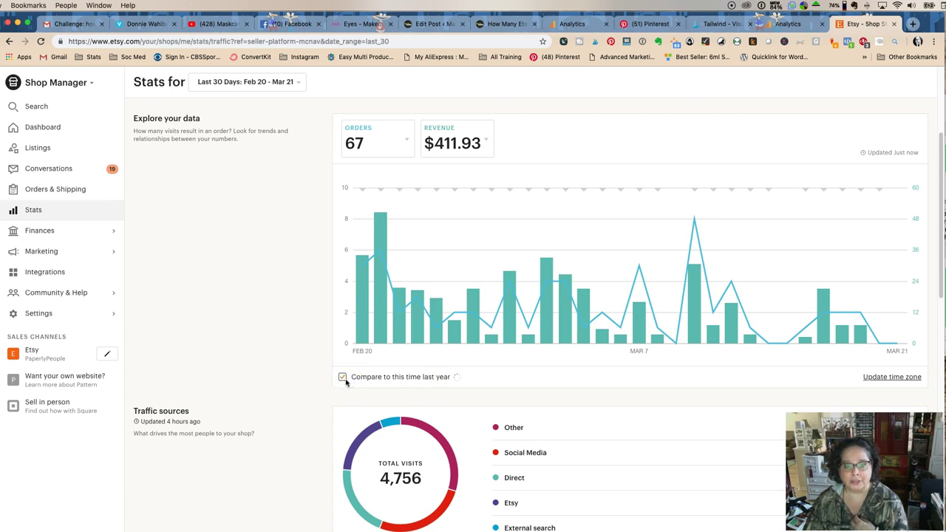
mouse_move(493, 310)
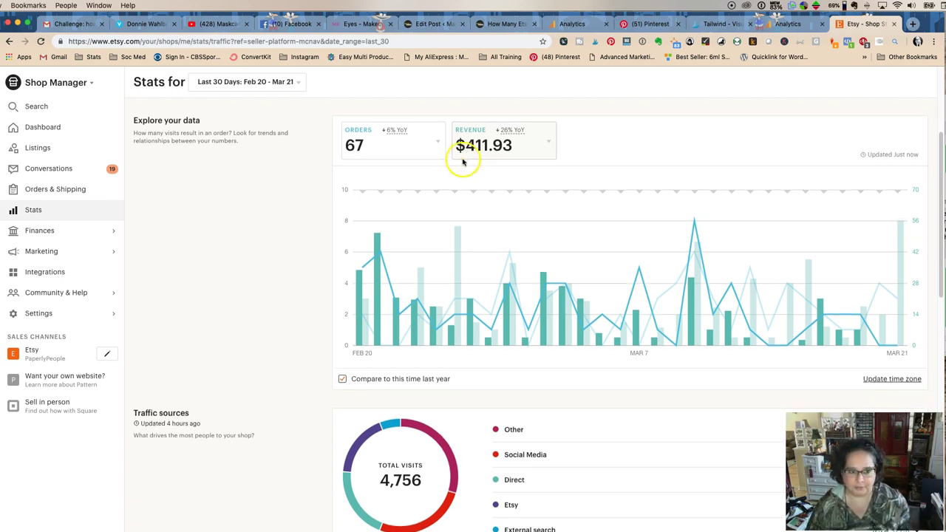
scroll(462, 161, down, 3)
scroll(459, 173, down, 1)
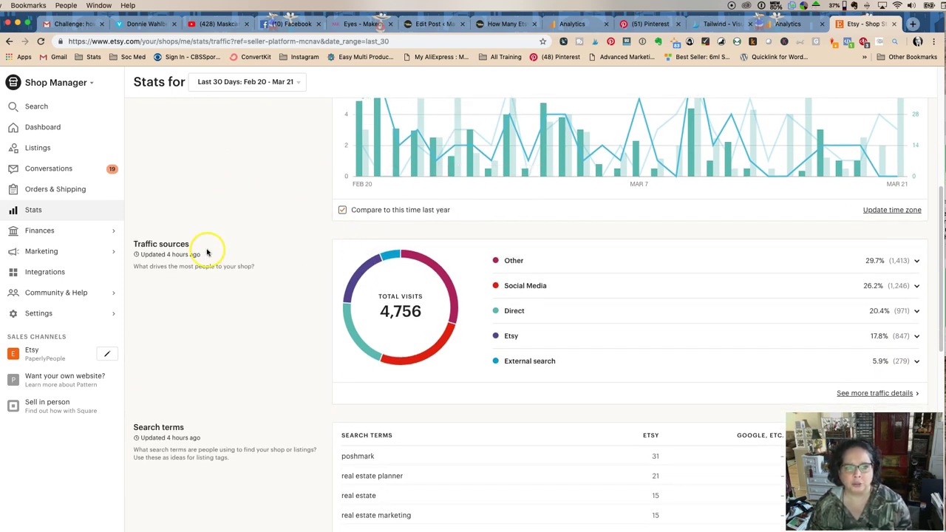
- Expand the Other traffic source to review its referring sites, then collapse it
click(799, 259)
scroll(713, 289, down, 2)
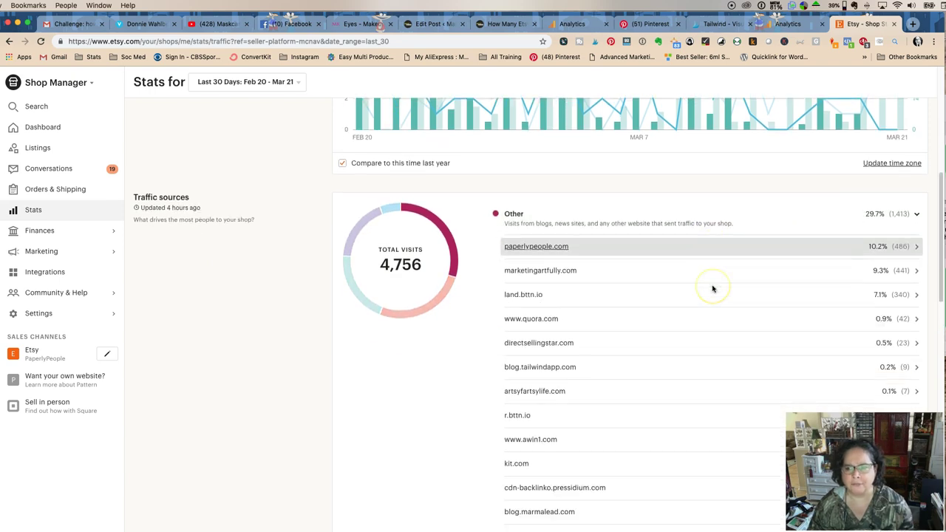
scroll(710, 280, down, 1)
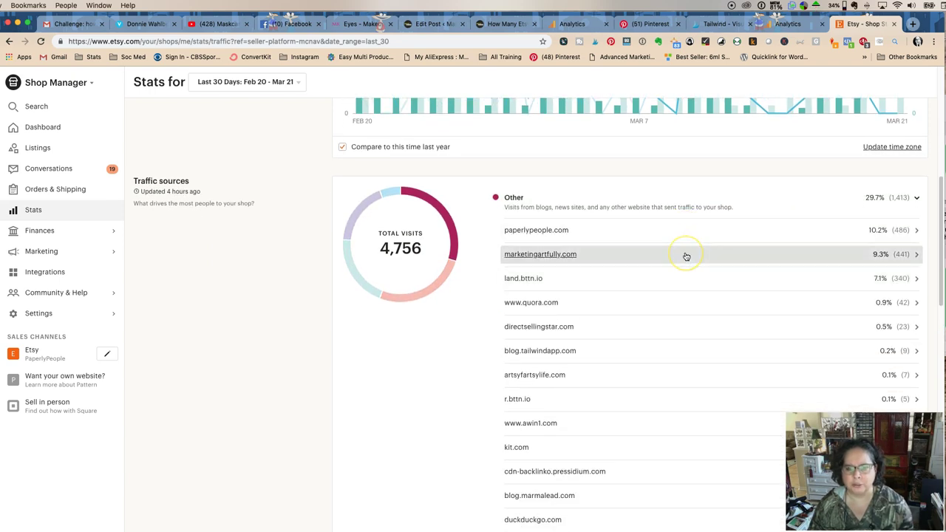
scroll(687, 255, down, 1)
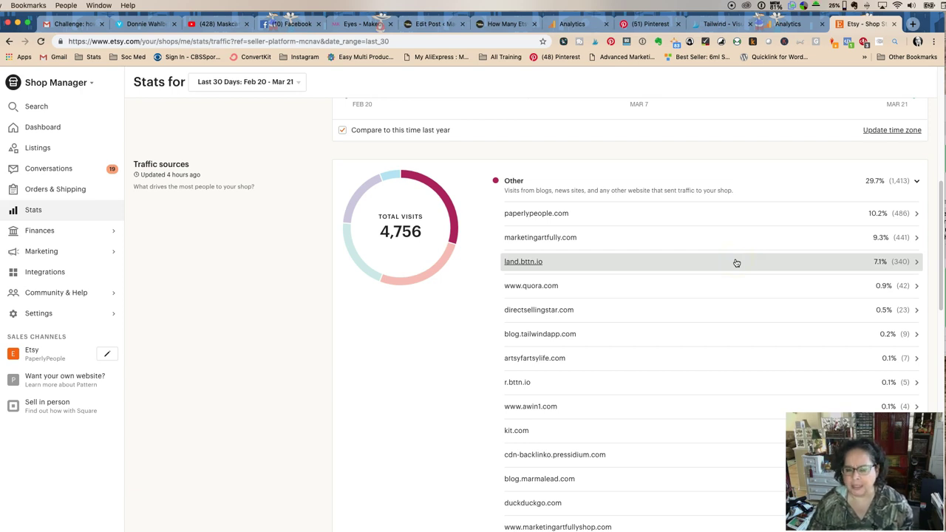
scroll(736, 262, down, 1)
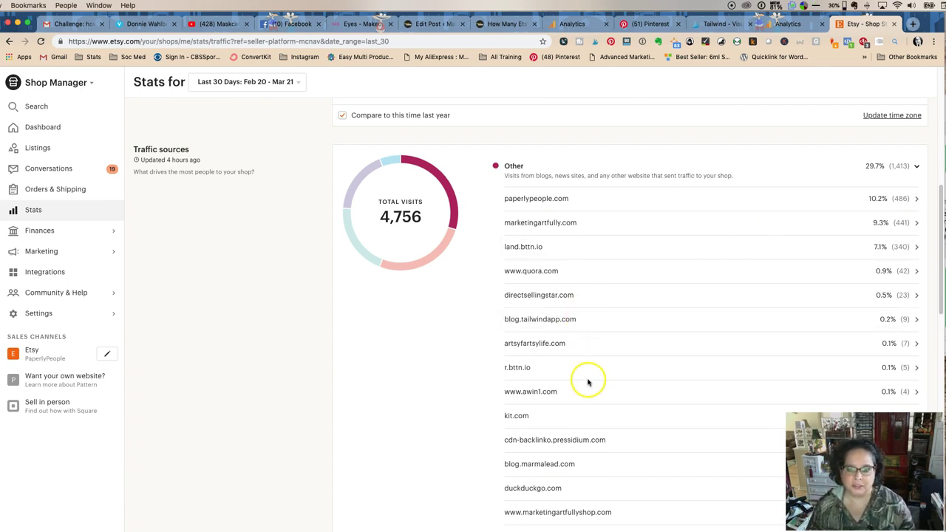
scroll(595, 382, up, 5)
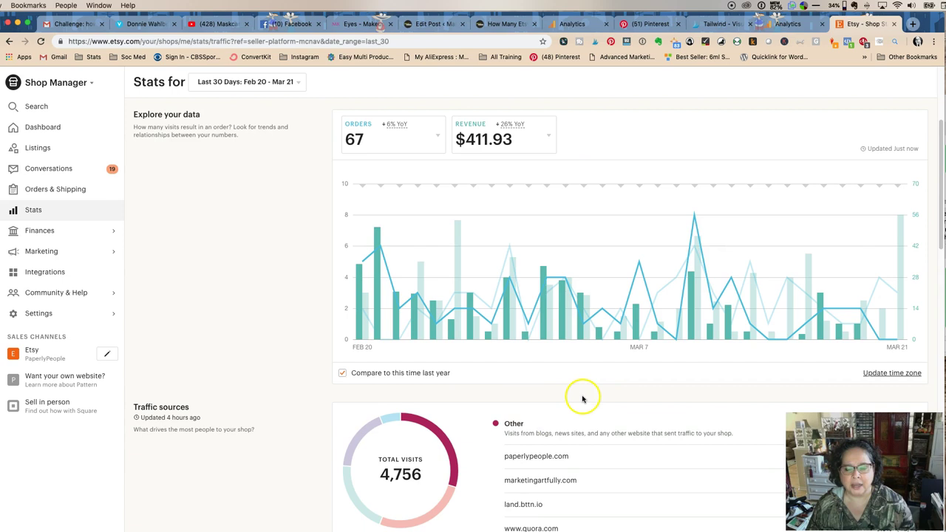
scroll(584, 392, down, 2)
click(629, 339)
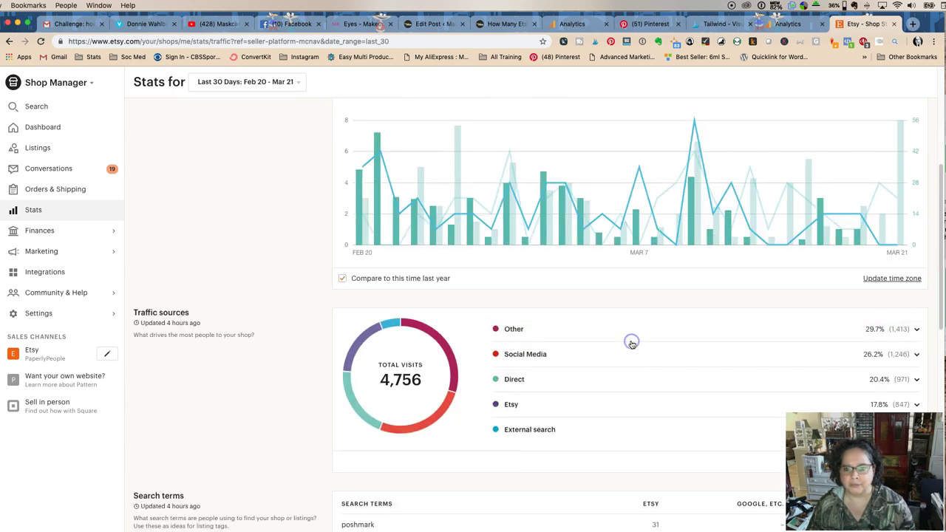
- Expand Social Media traffic by network and pick Pinterest (26.0%, 1,238 visits)
click(587, 355)
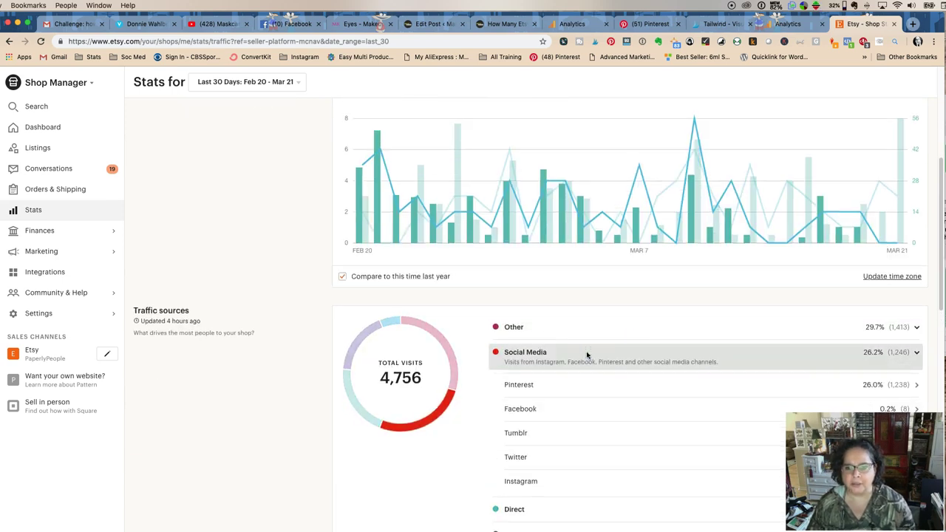
scroll(586, 355, down, 1)
click(661, 344)
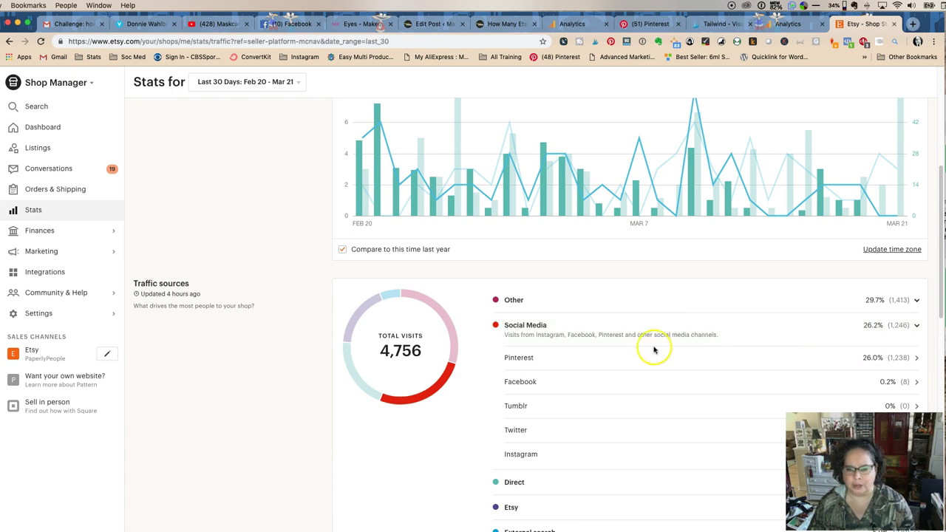
scroll(606, 310, down, 2)
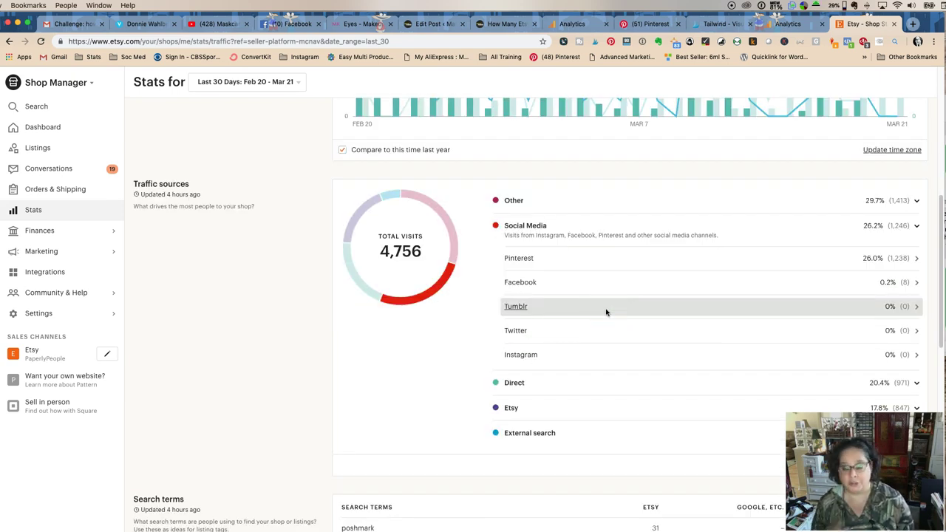
click(607, 311)
click(643, 256)
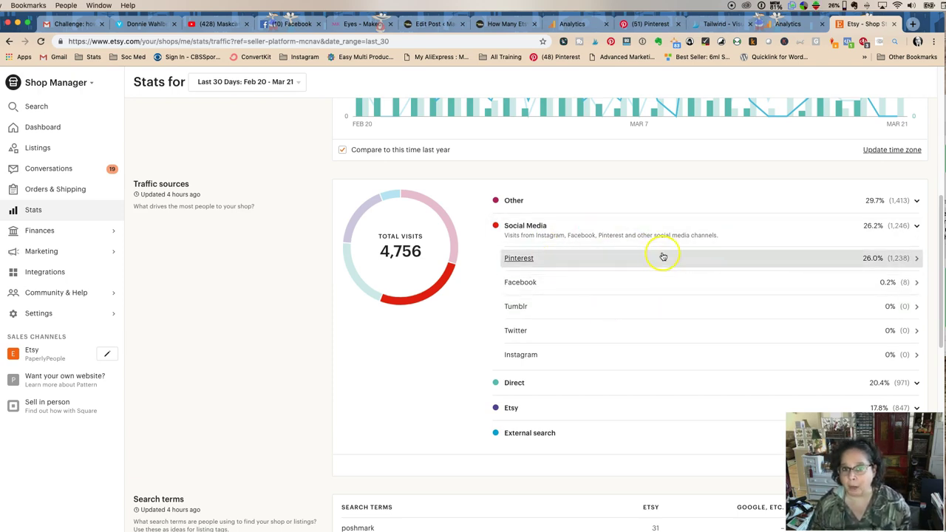
- Open the detailed Pinterest traffic report, led by the Poshmark listing sheet at 495 visits
click(660, 258)
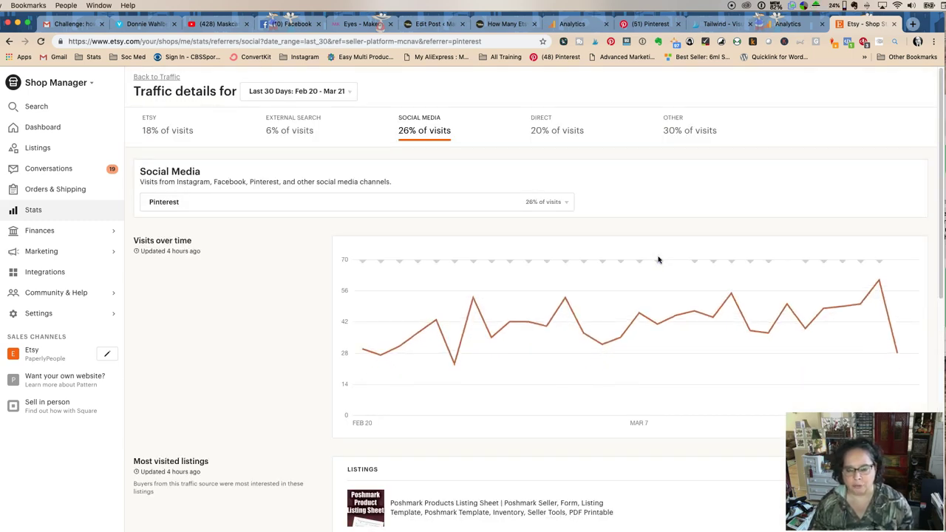
mouse_move(660, 259)
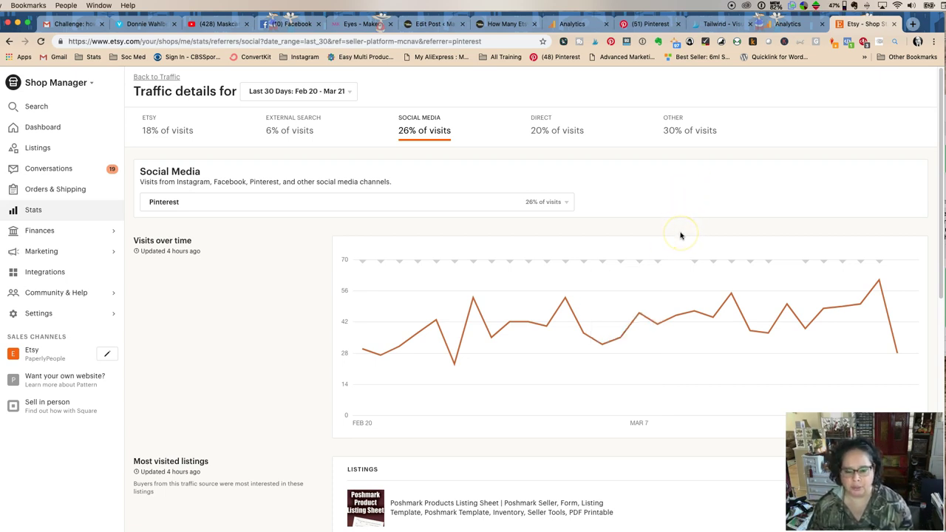
scroll(680, 235, down, 2)
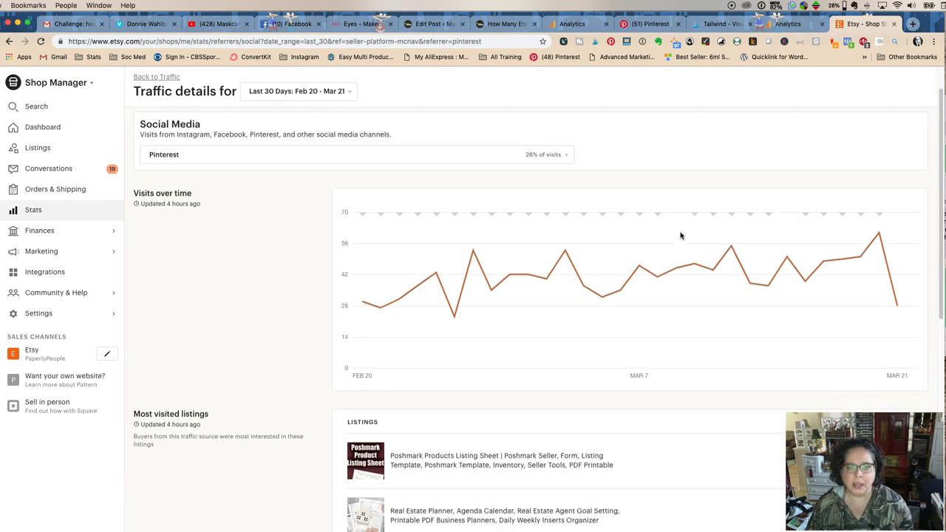
scroll(681, 235, down, 4)
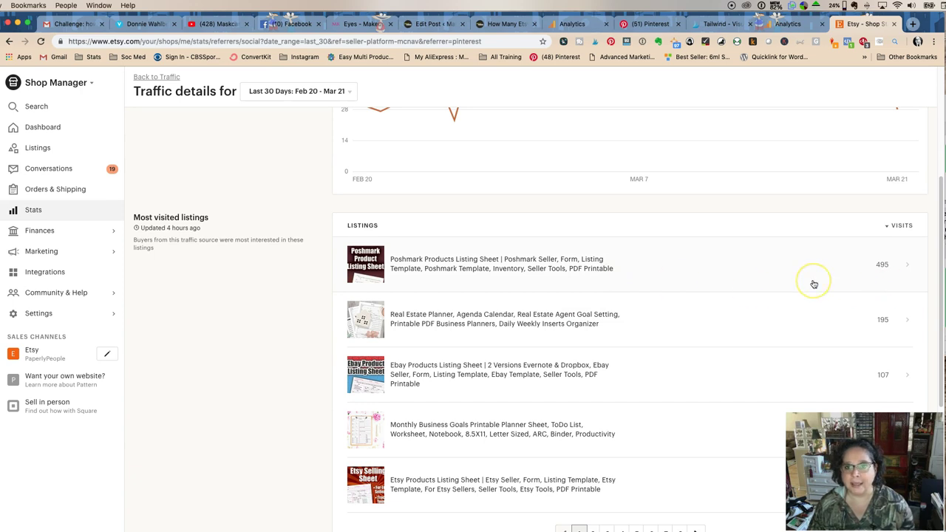
scroll(814, 284, down, 2)
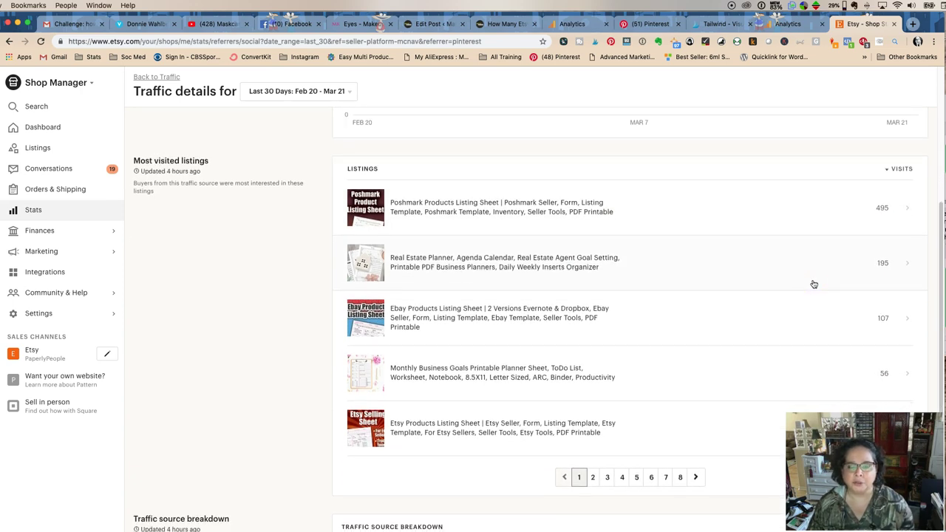
scroll(813, 284, down, 5)
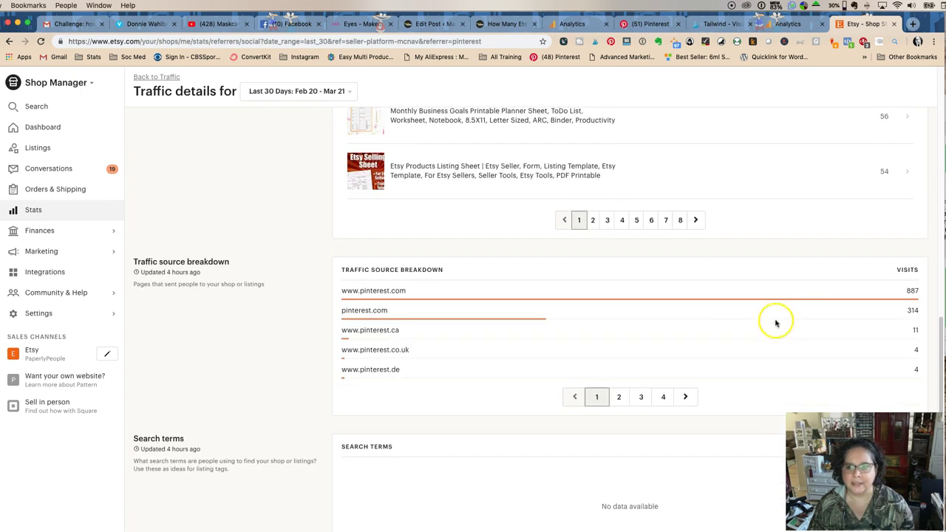
- Page through Pinterest traffic sources pages 2, 3 and 4, then return to the chart
click(616, 399)
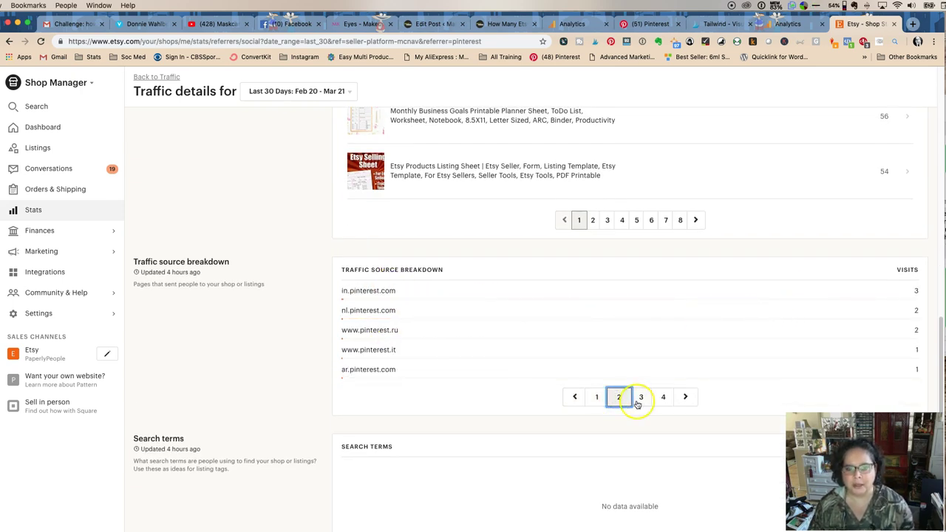
click(640, 397)
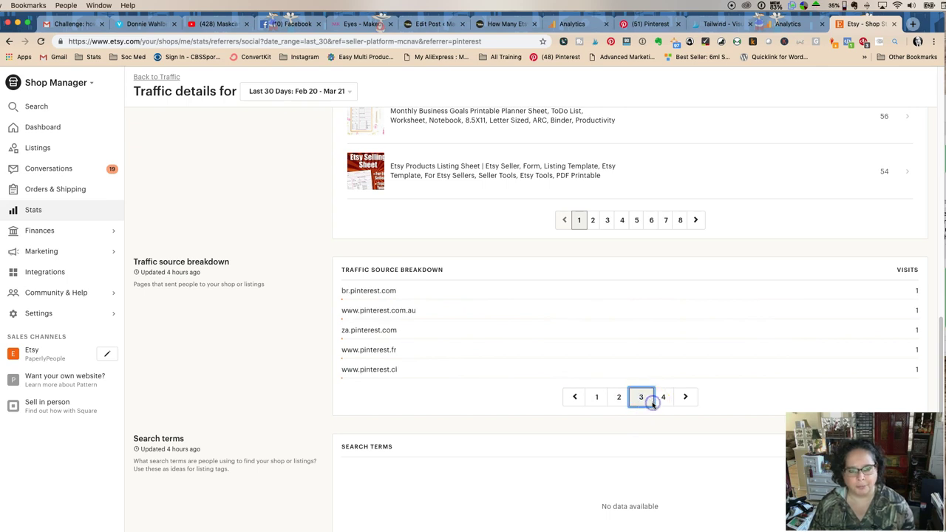
click(662, 399)
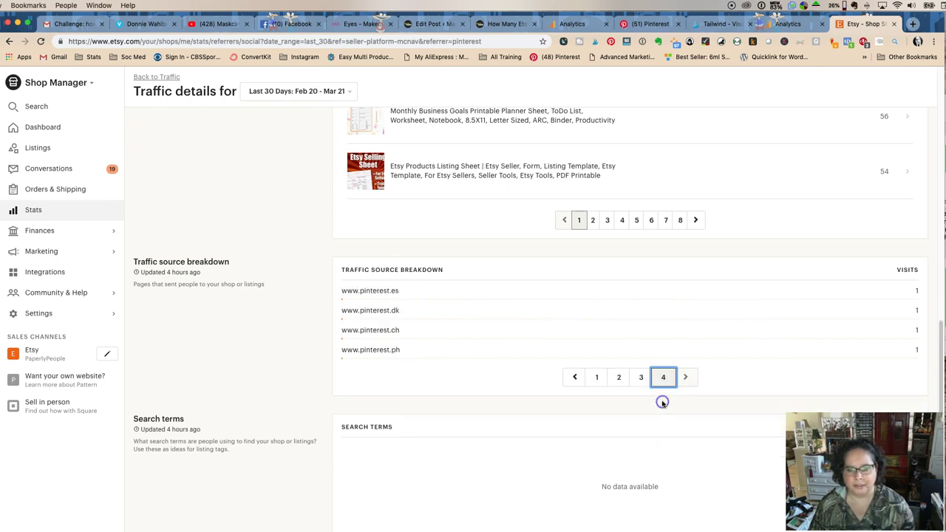
click(580, 385)
scroll(450, 289, up, 10)
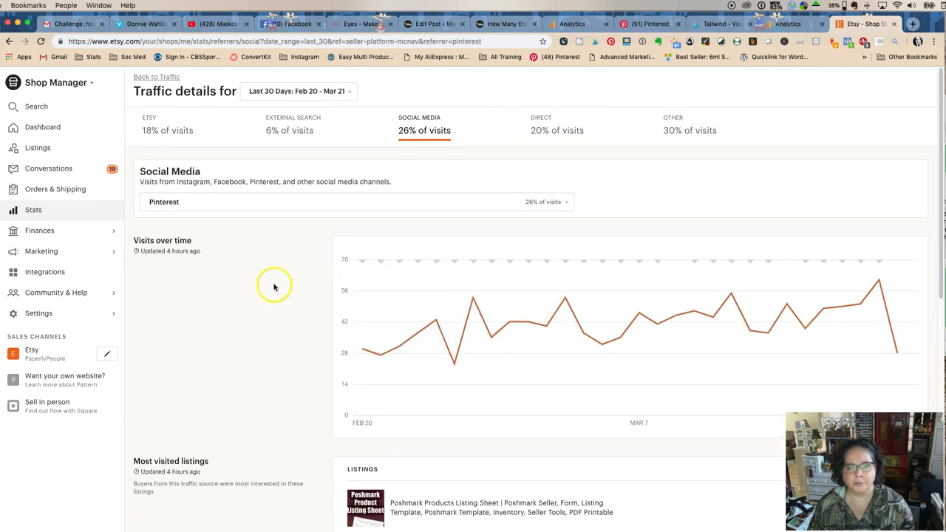
- Switch the social media source to Facebook: m.facebook.com and l.facebook.com at 3 visits each
click(471, 202)
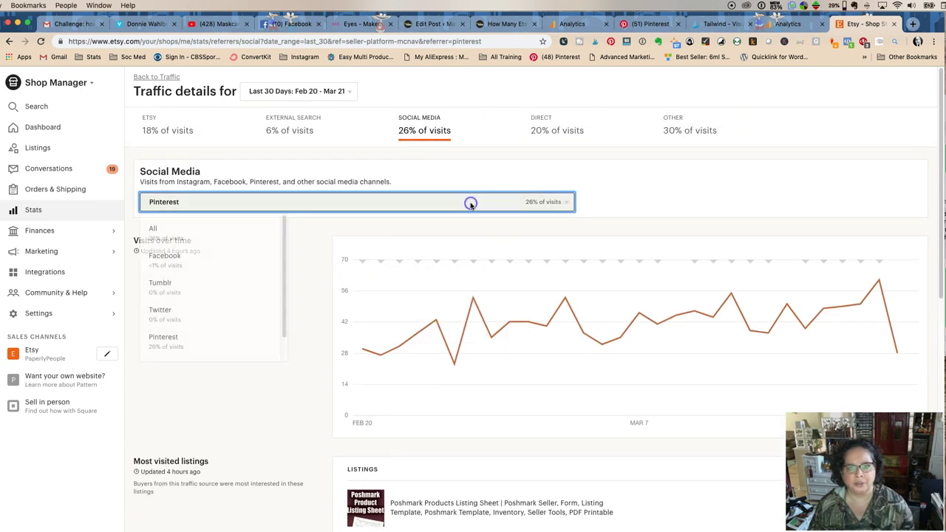
click(204, 260)
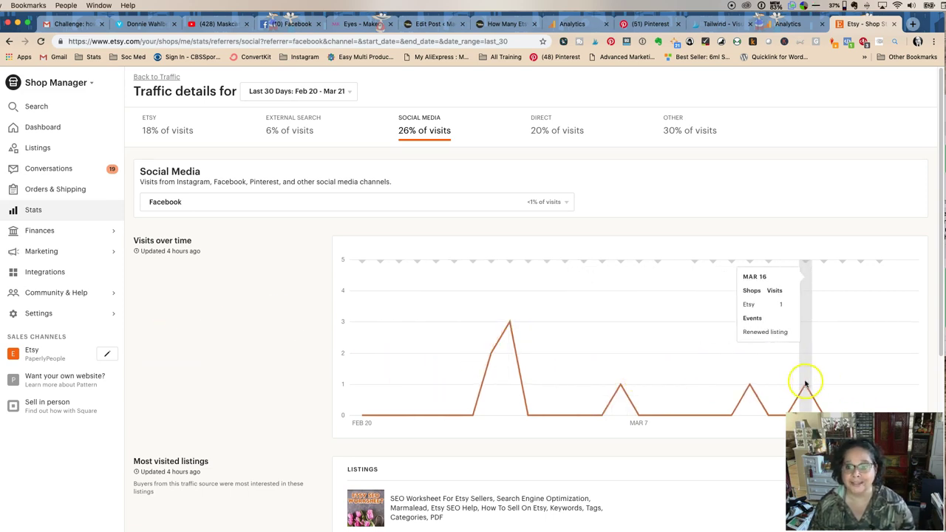
scroll(204, 305, down, 8)
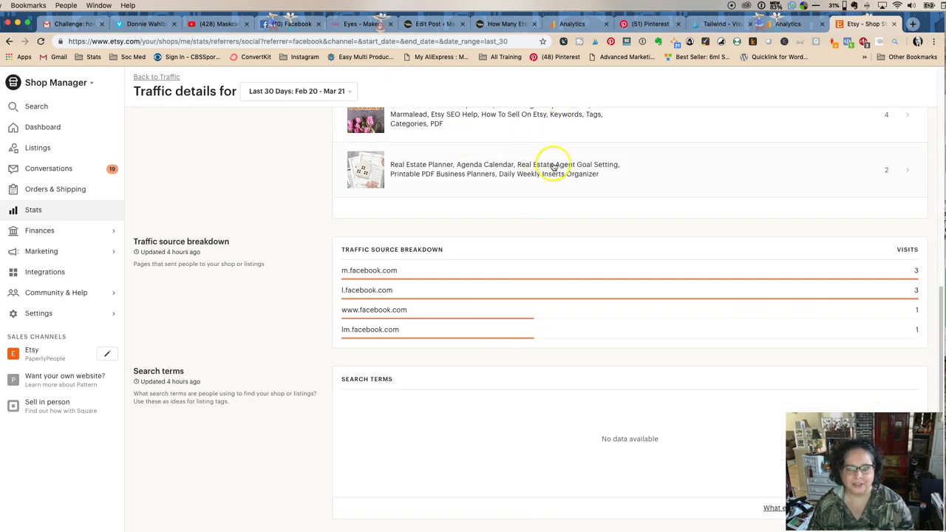
scroll(398, 221, up, 1)
scroll(398, 219, up, 5)
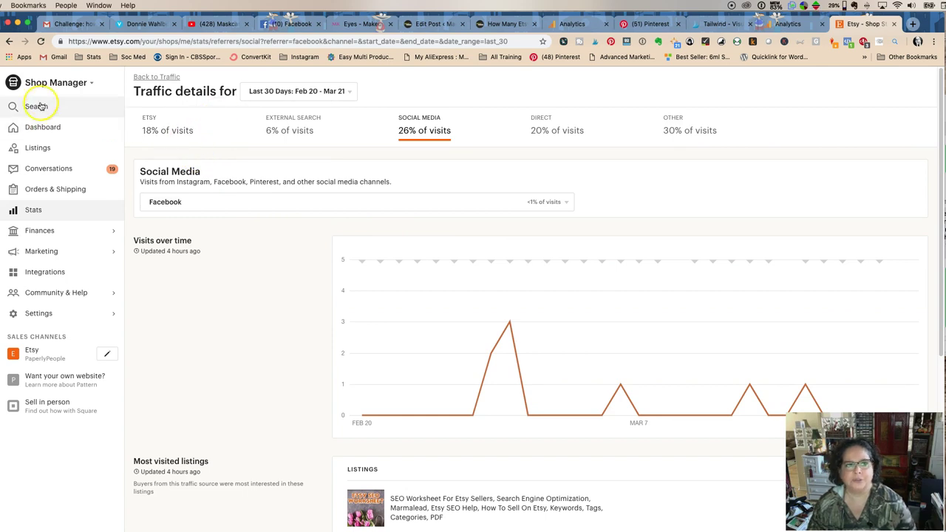
- Go back to the Pinterest traffic details, leaving the source list unchanged
click(9, 42)
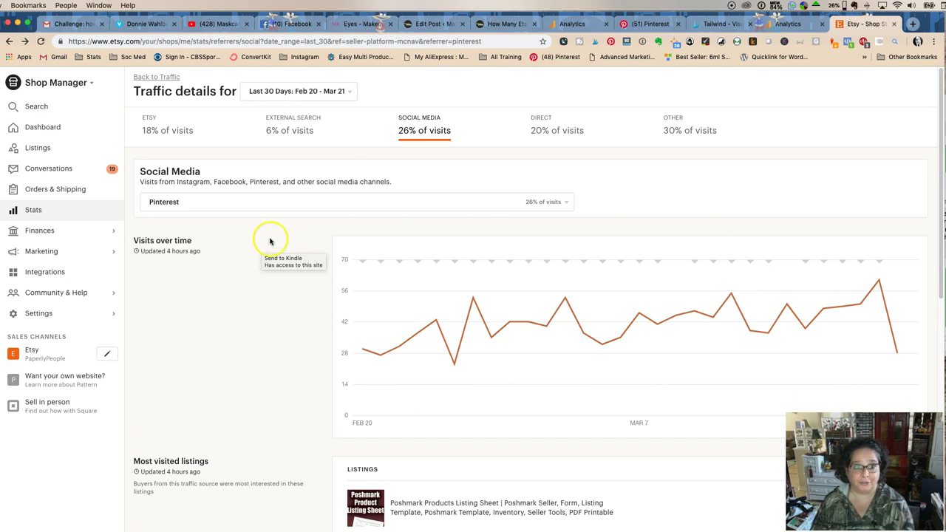
click(347, 198)
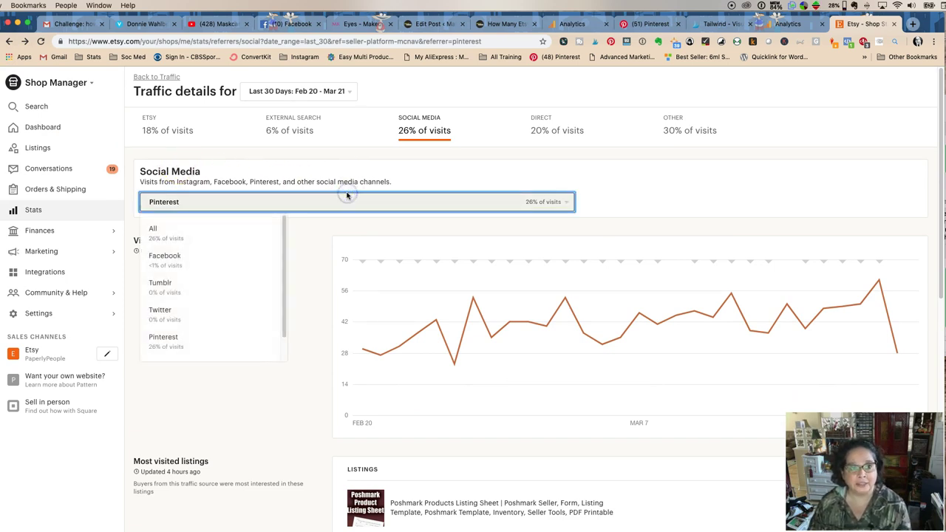
click(330, 229)
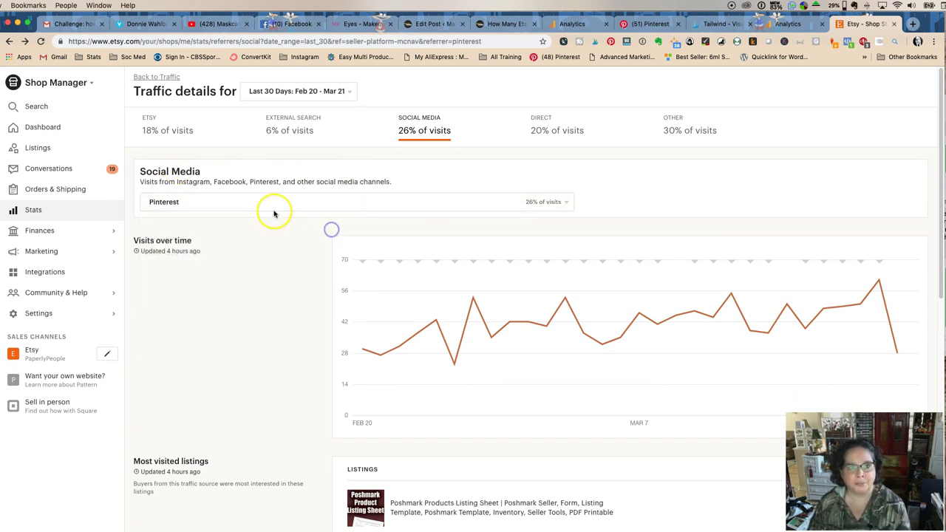
- Switch through the Direct and Other traffic categories to the Etsy traffic details
click(545, 130)
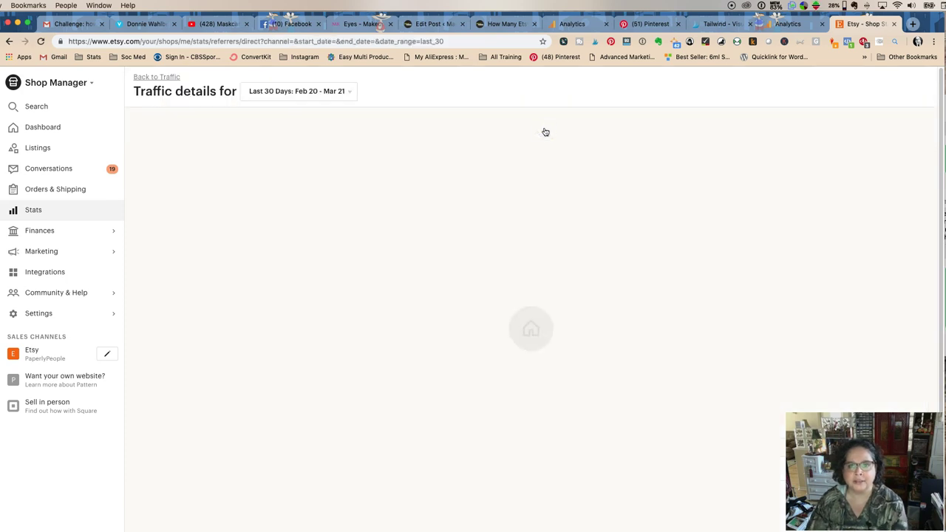
click(657, 134)
click(154, 130)
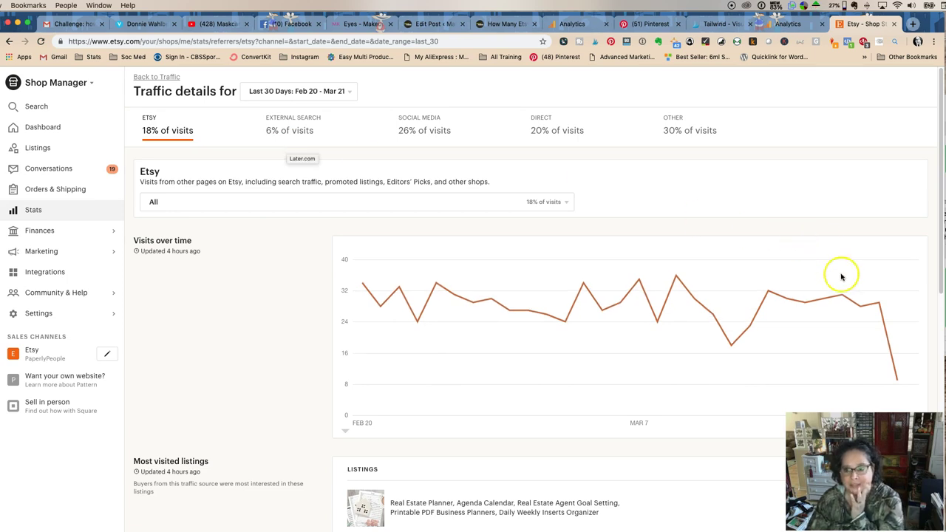
mouse_move(893, 328)
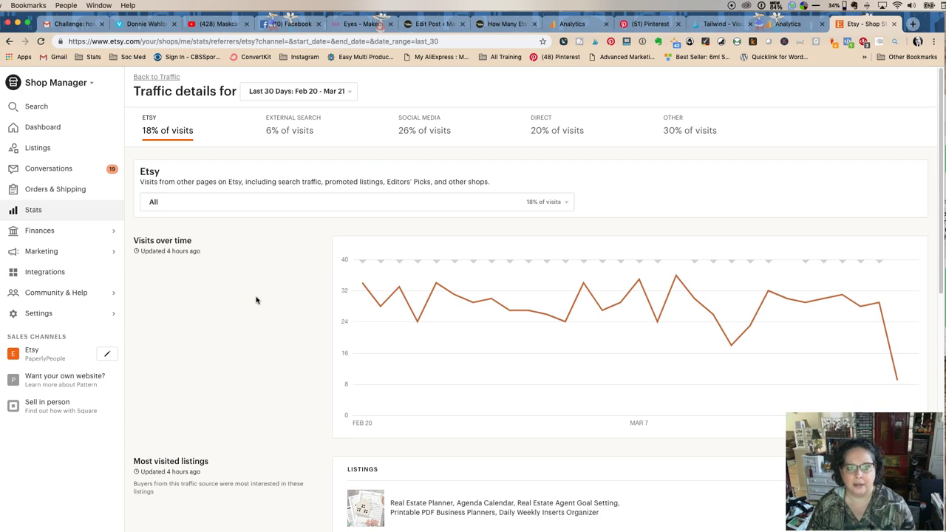
- Review Etsy listings by visits, the 425-visit search source and top search term poshmark
scroll(256, 300, down, 3)
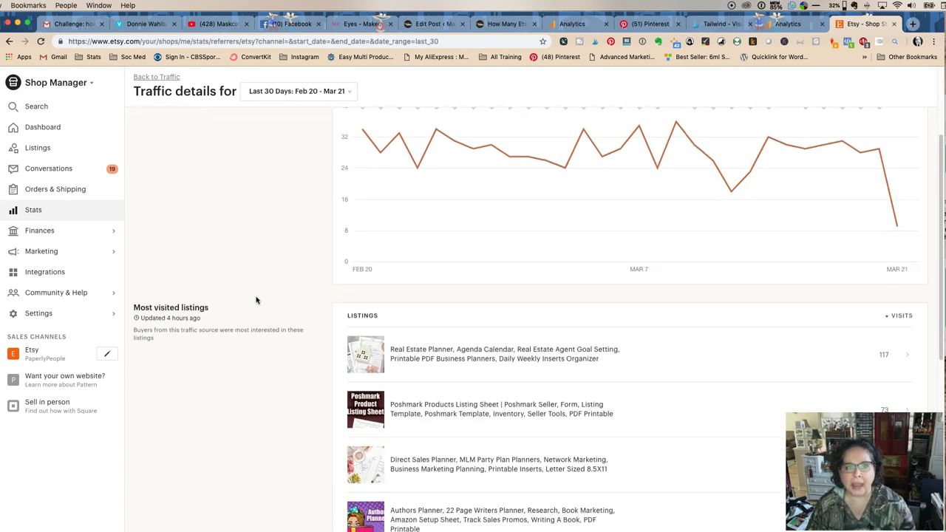
scroll(256, 300, down, 1)
scroll(257, 300, down, 4)
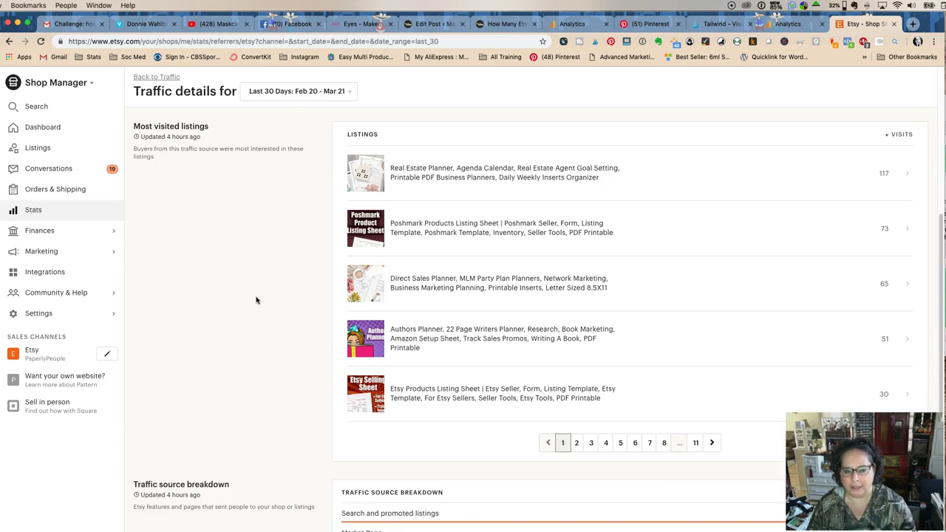
scroll(256, 300, down, 1)
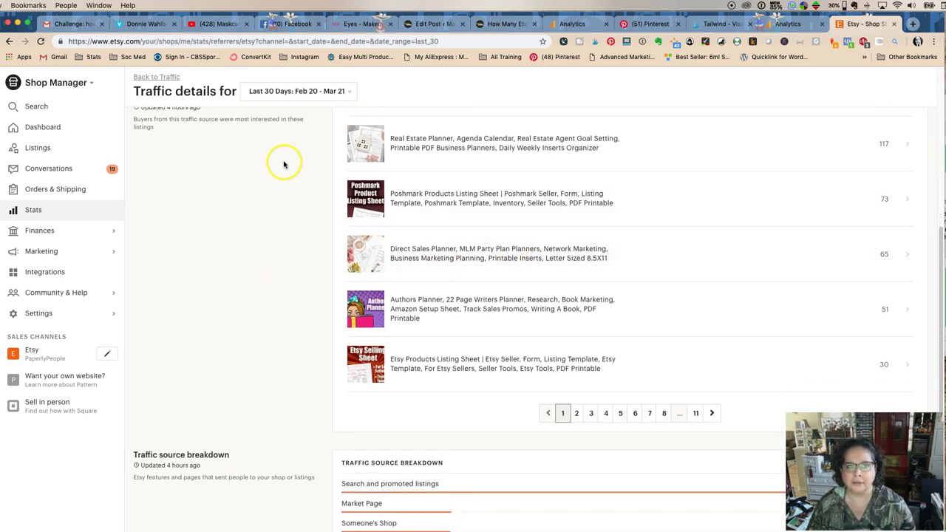
scroll(418, 190, down, 3)
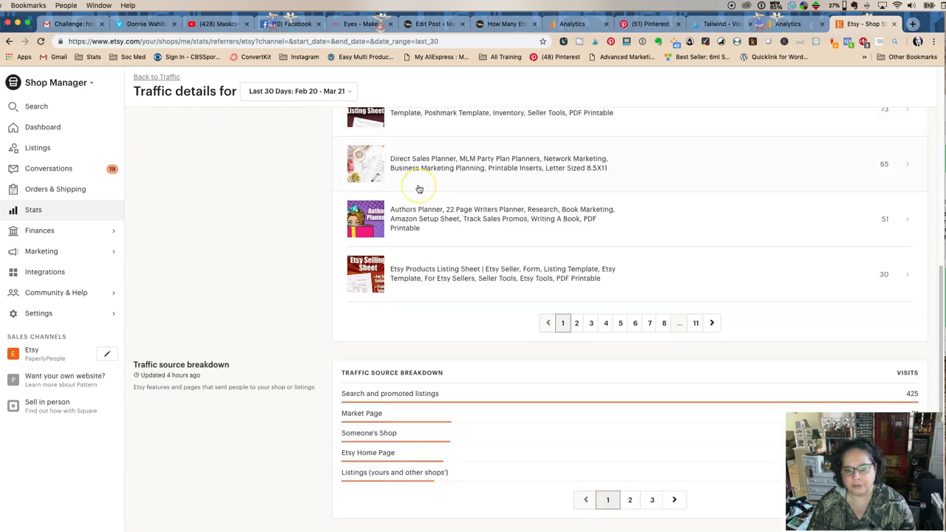
scroll(419, 190, down, 2)
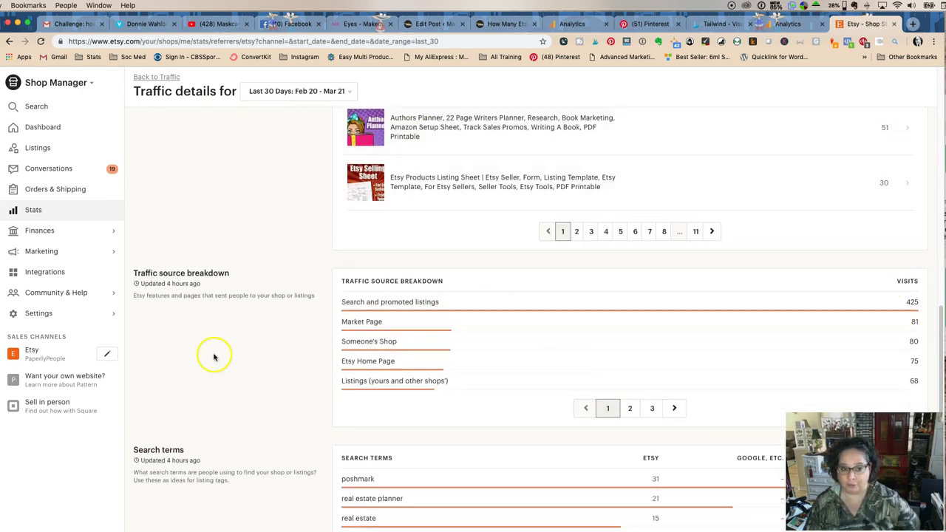
scroll(235, 326, down, 1)
scroll(235, 325, down, 3)
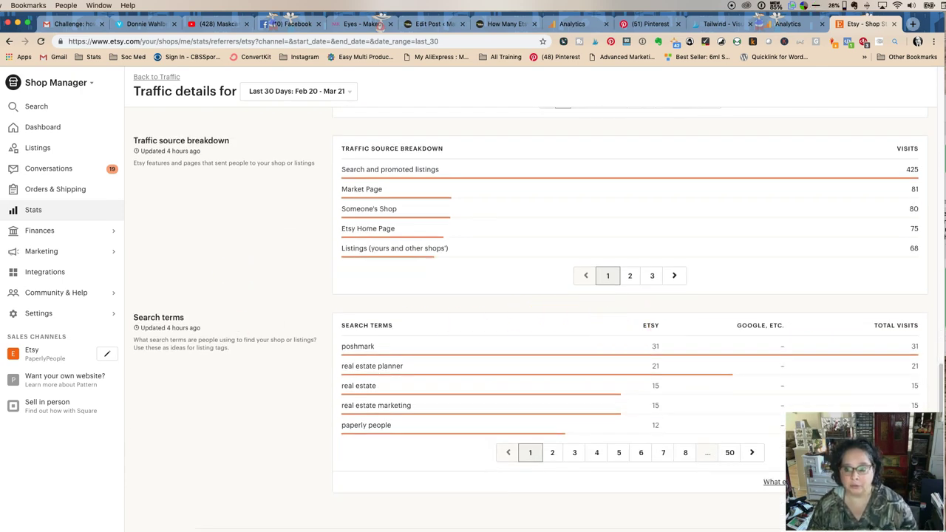
- Open 'What else have your customers searched for?' and return to the Etsy traffic details
key(super+Tab)
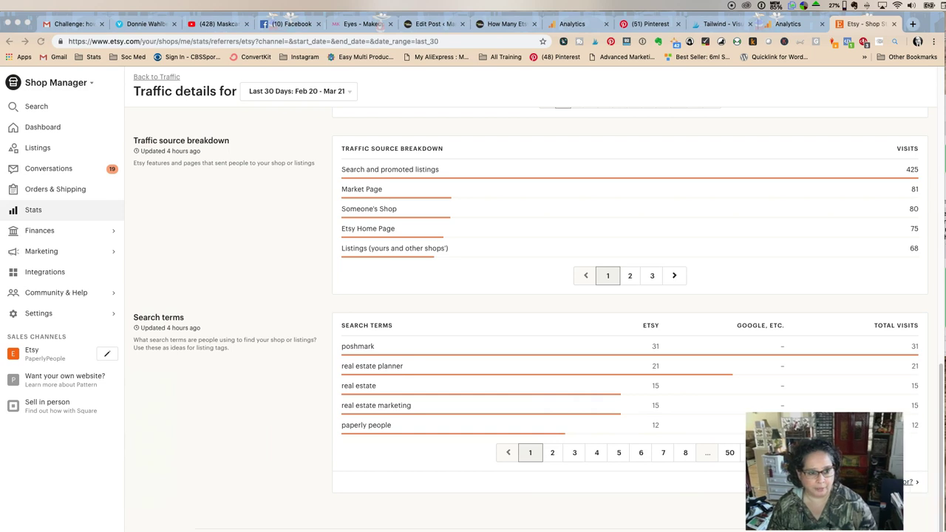
click(833, 482)
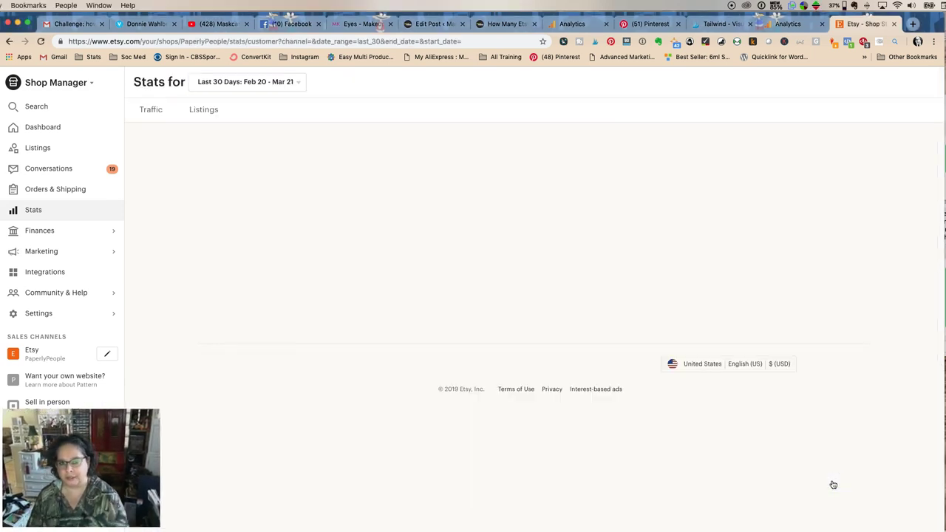
click(9, 41)
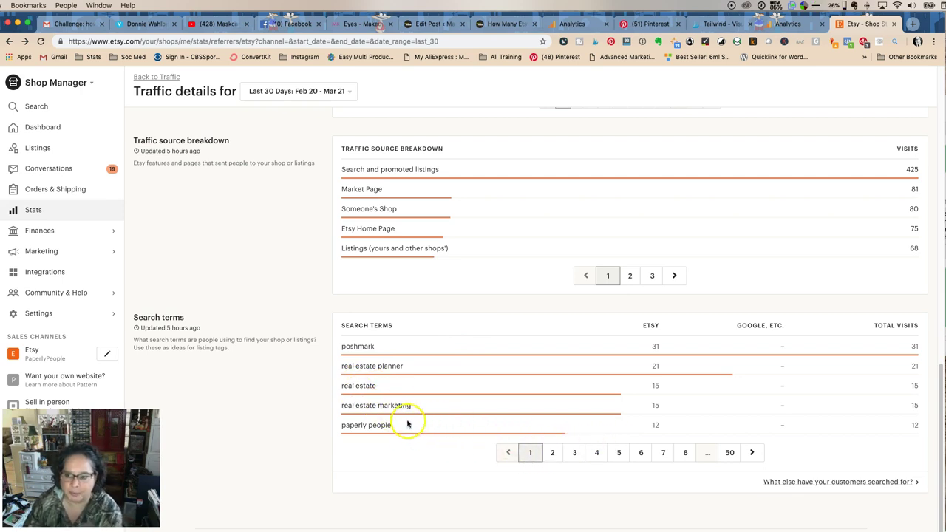
- Page the search terms table to page 4, starting with time management worksheet
click(552, 453)
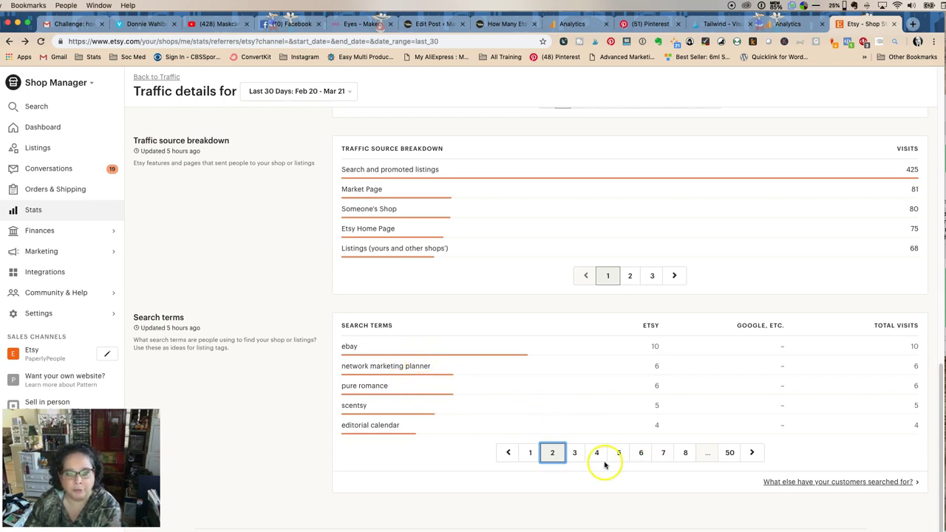
click(574, 454)
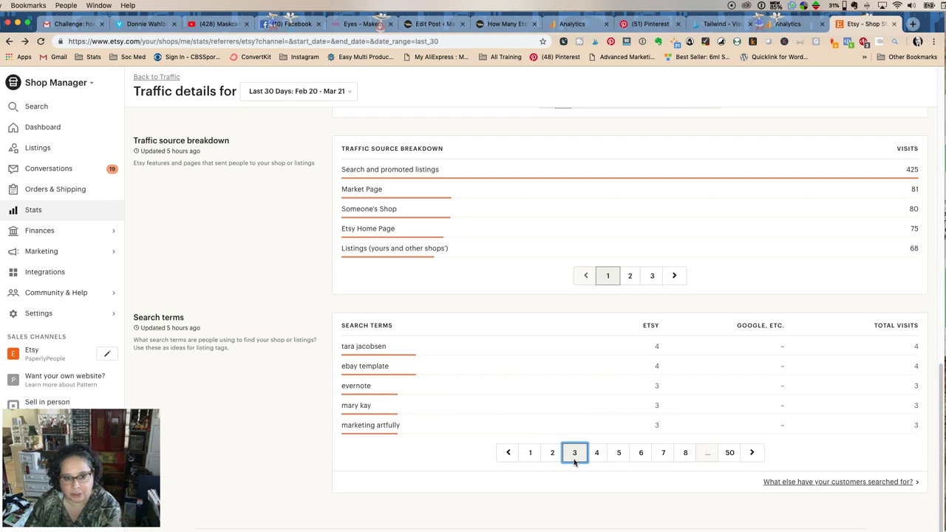
click(597, 454)
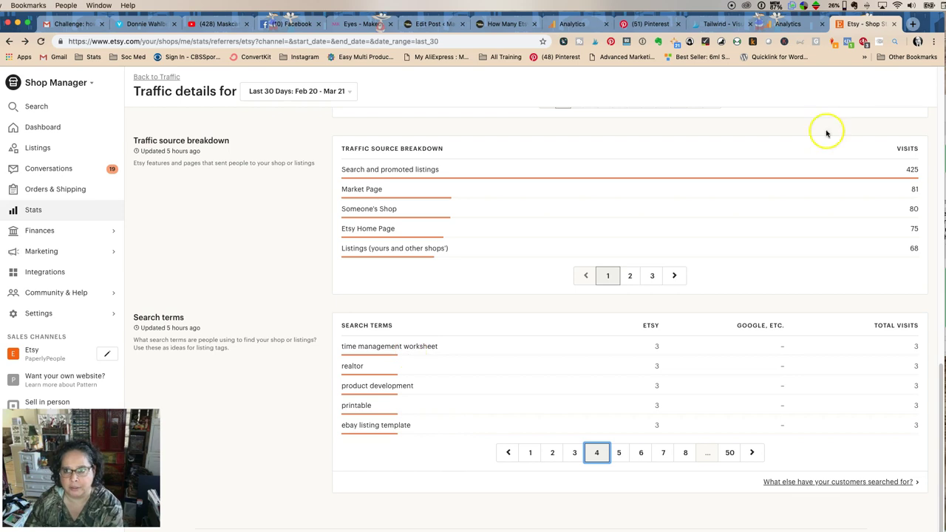
- Switch to the Glamorously Chrome profile, widen its window, and open Shop Manager from the frog listing
click(913, 24)
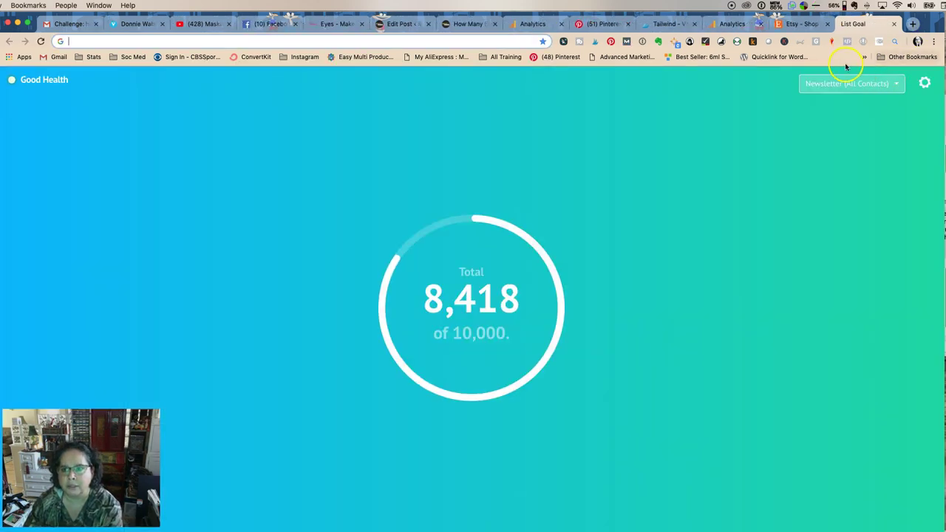
click(917, 42)
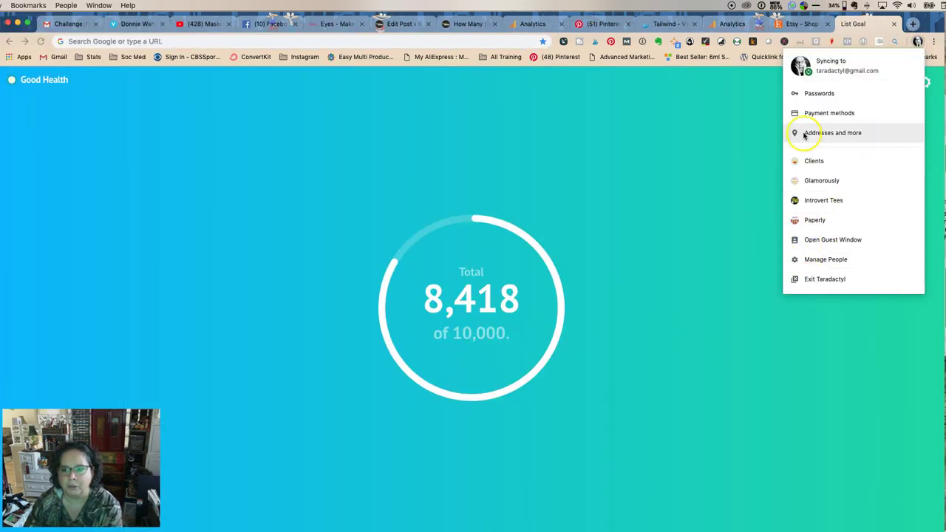
click(807, 181)
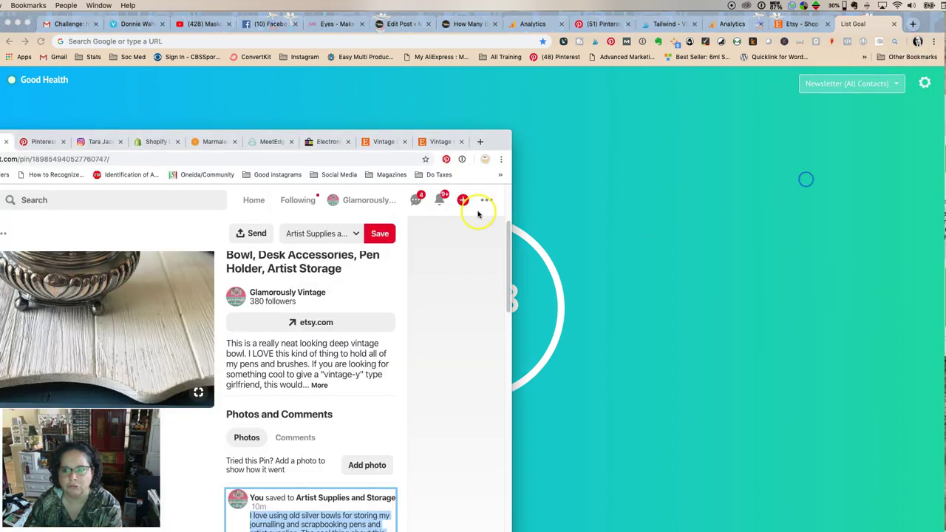
drag(146, 136, 276, 9)
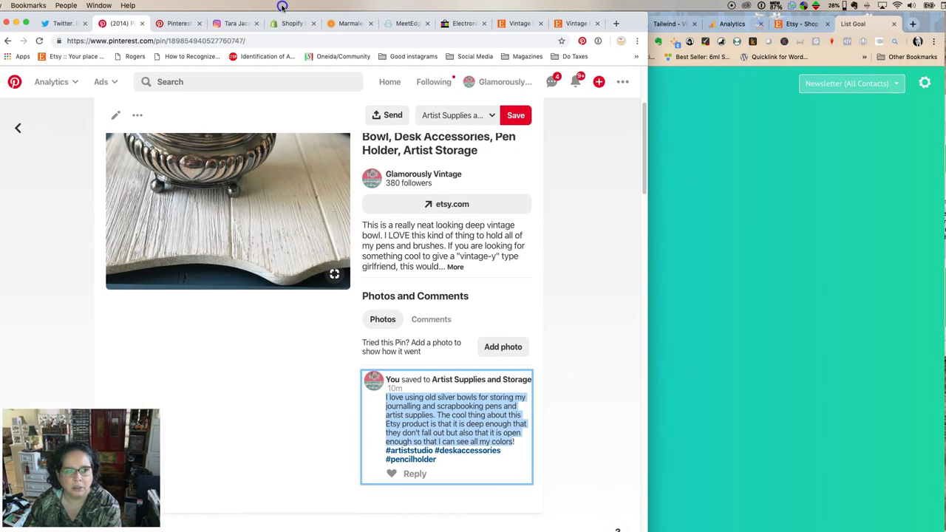
drag(642, 255, 940, 265)
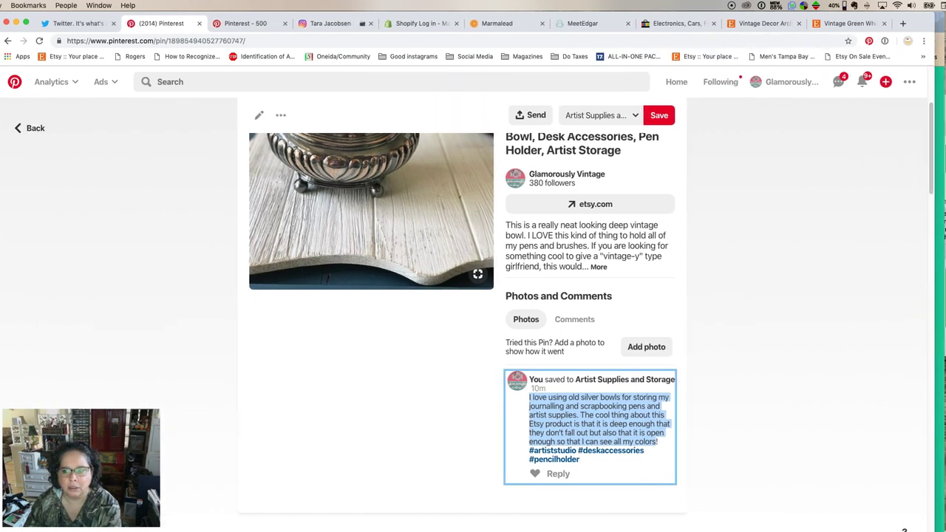
click(837, 23)
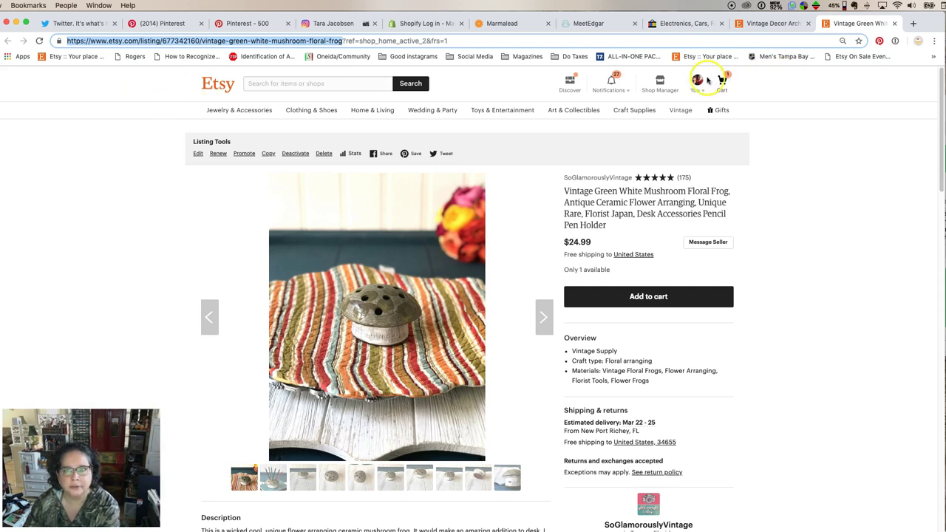
click(660, 84)
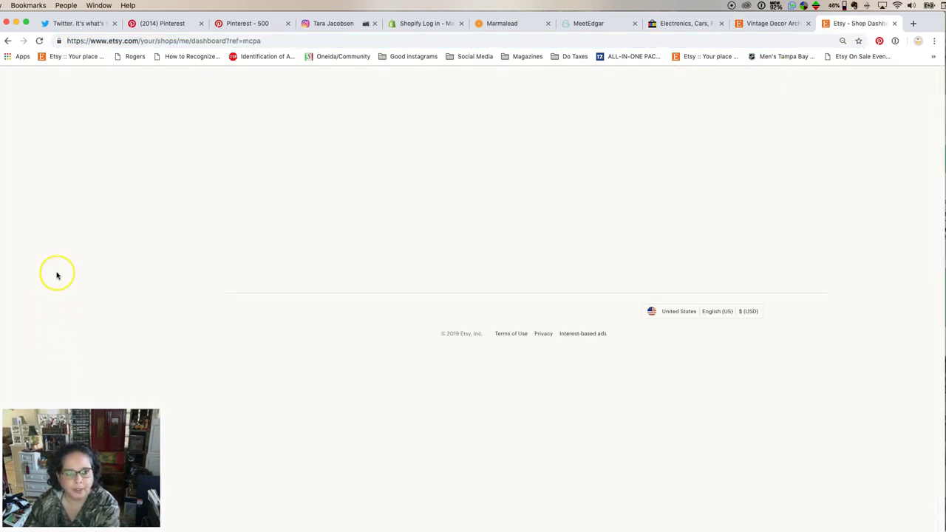
- Open the second shop's Stats: Mar 1–21 shows 2,141 views, 1,274 visits, 8 orders, $291.93
click(54, 198)
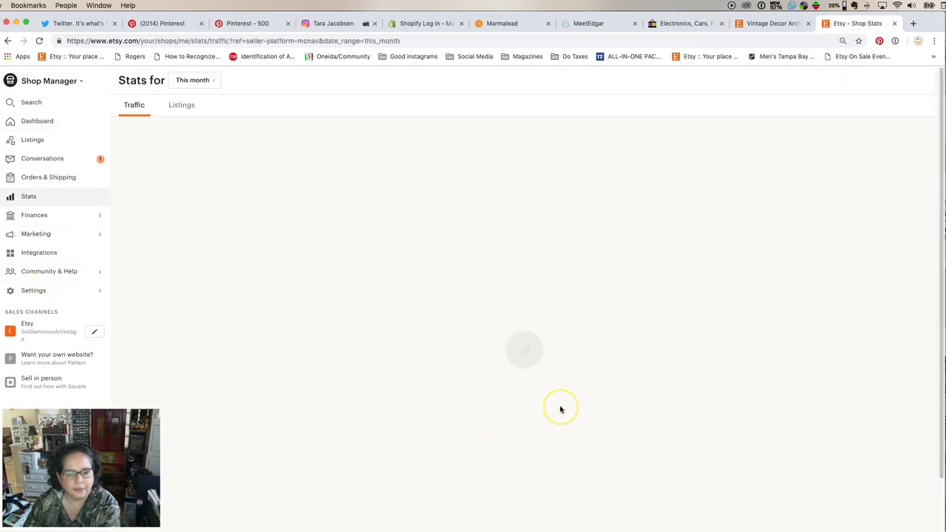
scroll(560, 410, down, 15)
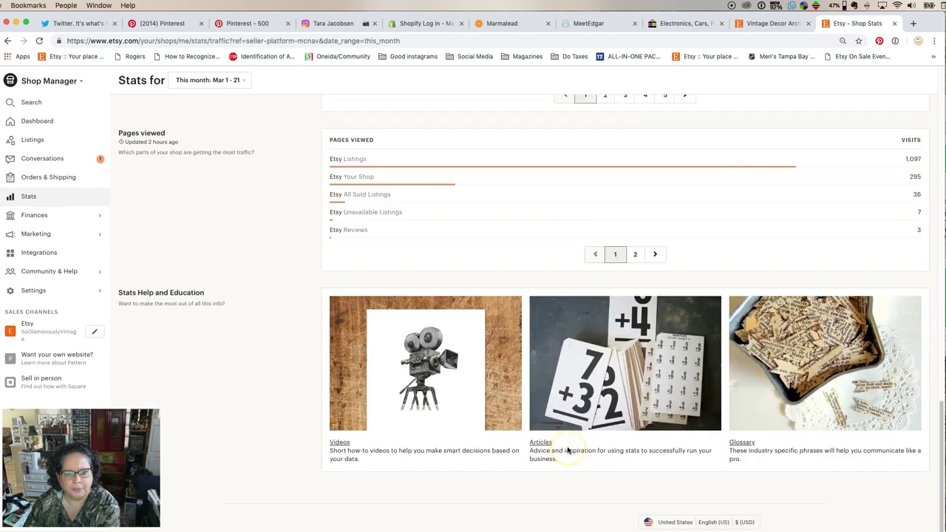
scroll(567, 451, up, 8)
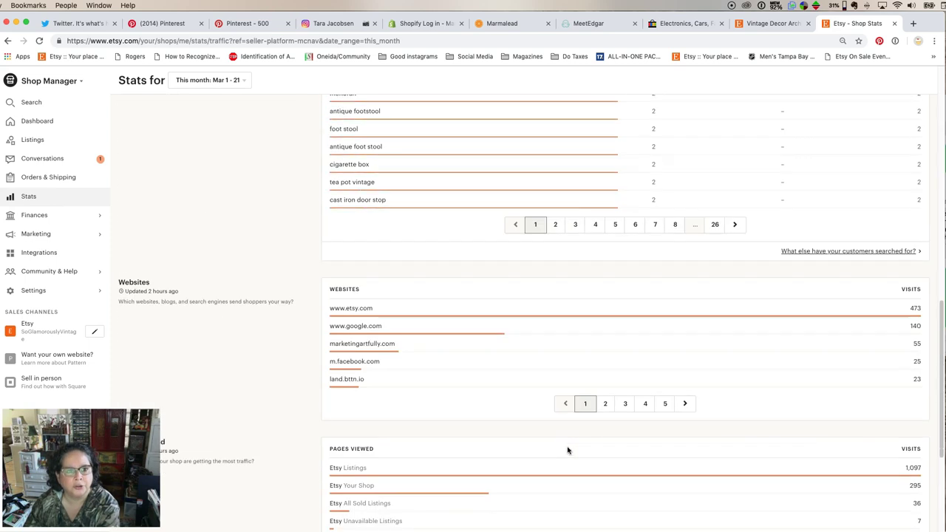
scroll(568, 450, down, 2)
scroll(568, 450, down, 2)
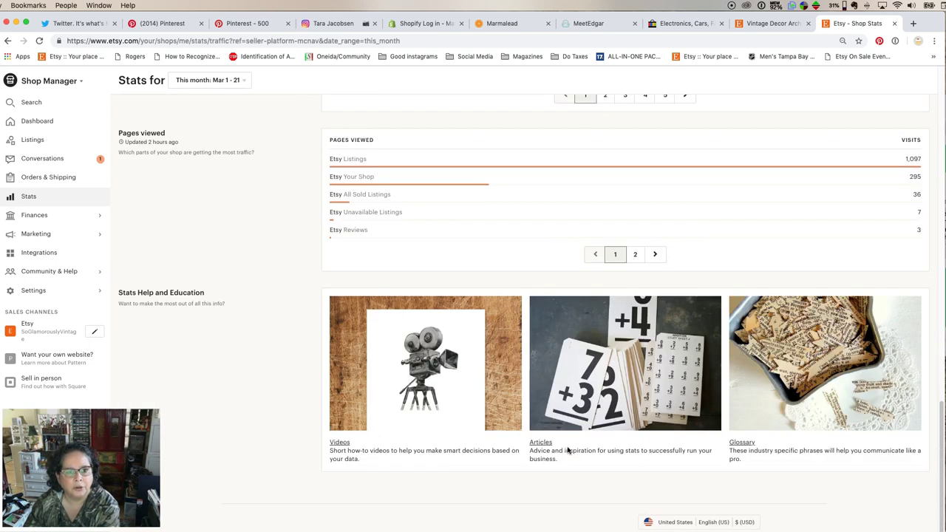
scroll(566, 448, up, 6)
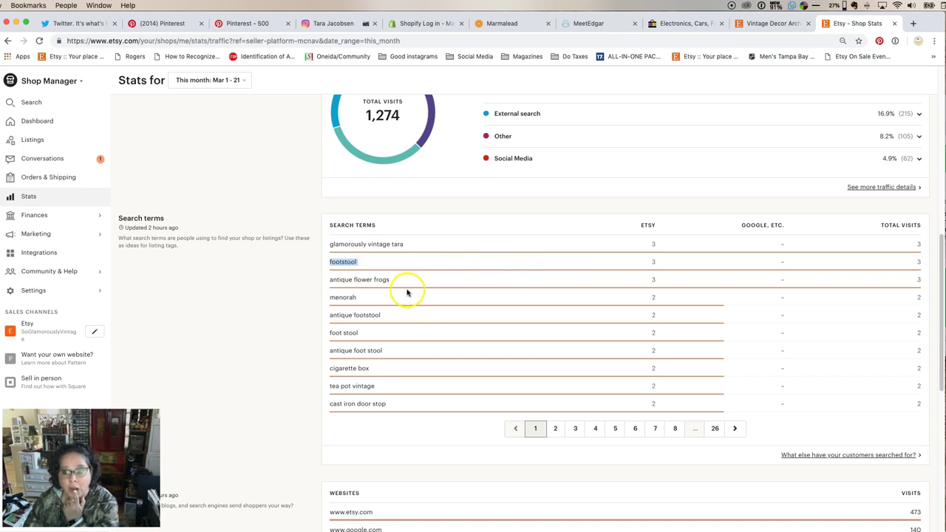
click(374, 278)
scroll(380, 289, up, 10)
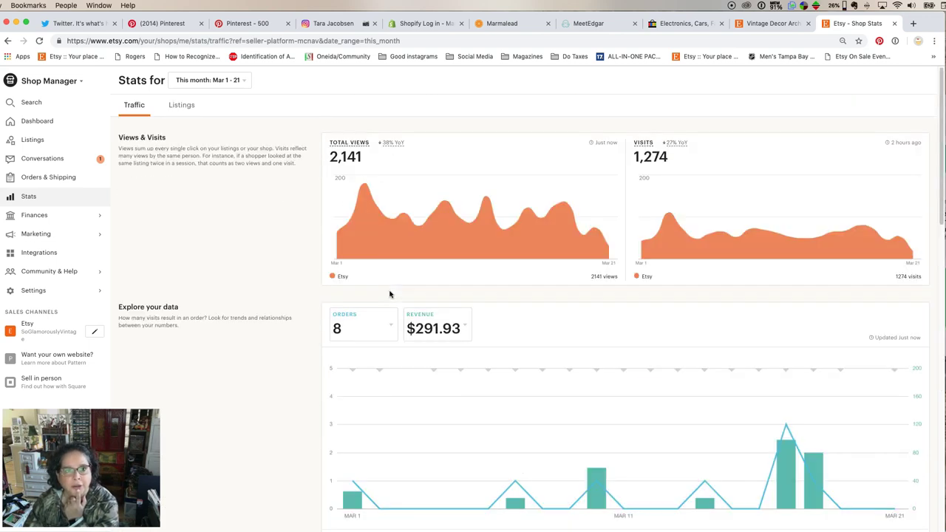
- Set stats to Last 30 Days and select search terms glamorously vintage tara and cast iron door stop
click(209, 80)
click(196, 153)
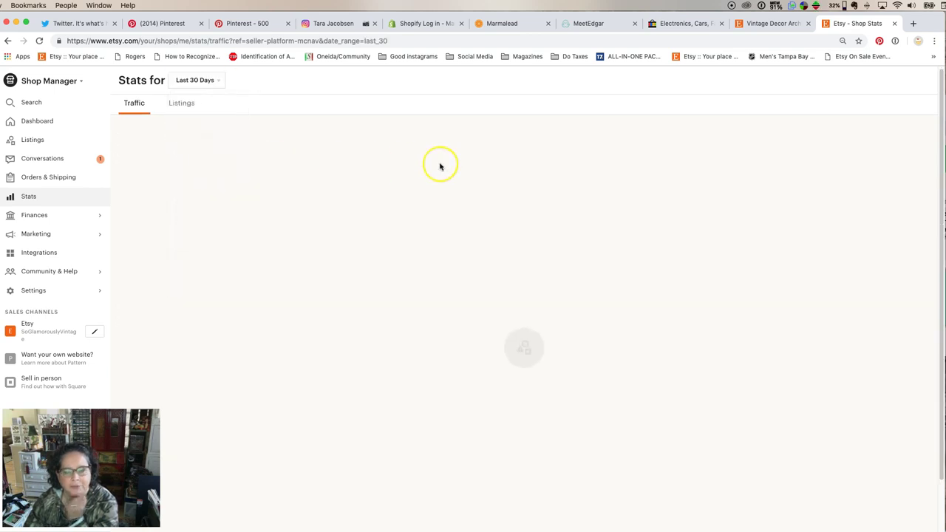
scroll(450, 169, down, 4)
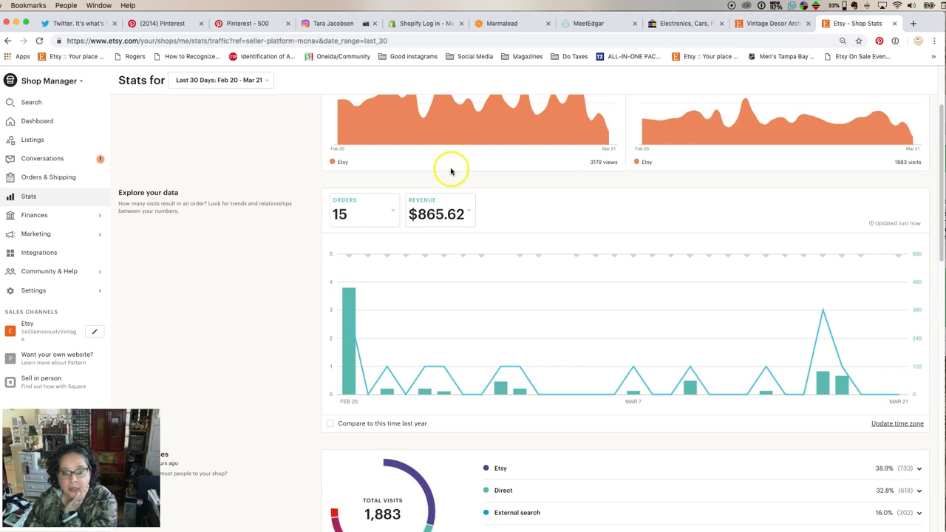
scroll(402, 196, down, 15)
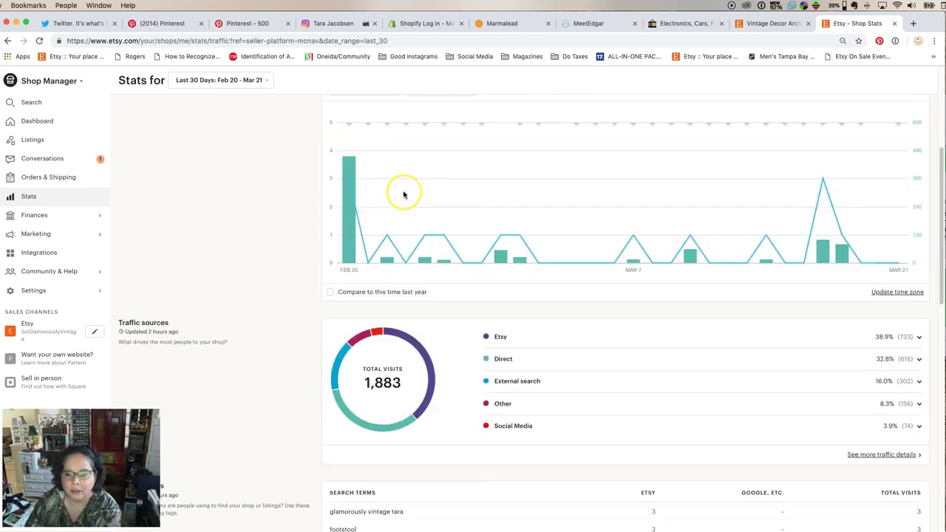
scroll(404, 194, up, 3)
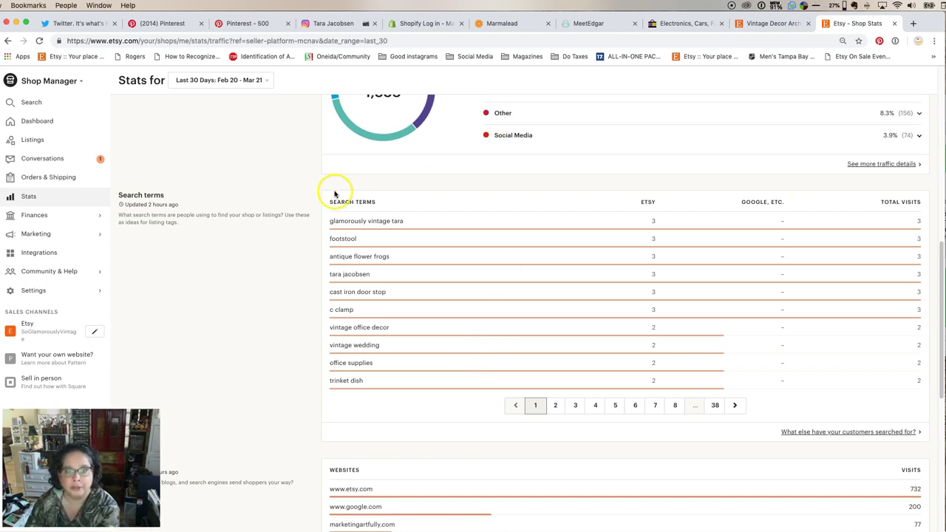
triple_click(354, 221)
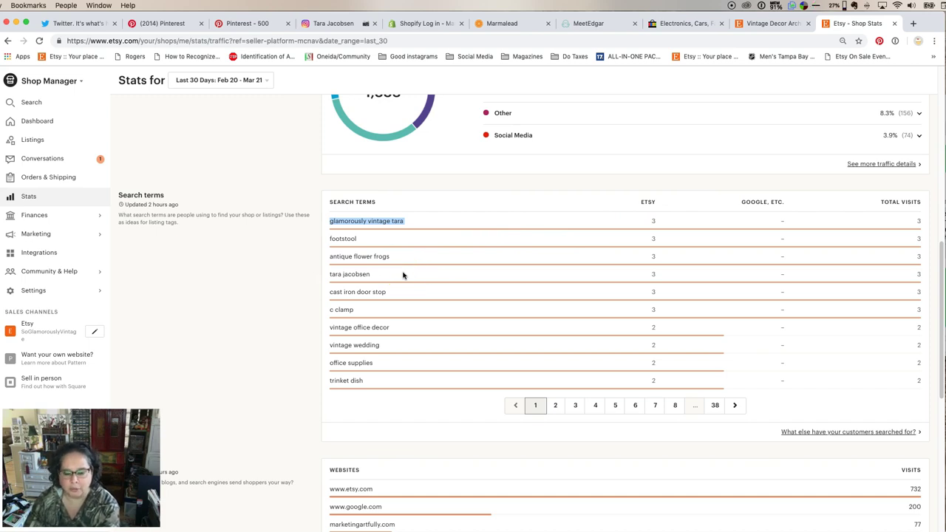
triple_click(358, 292)
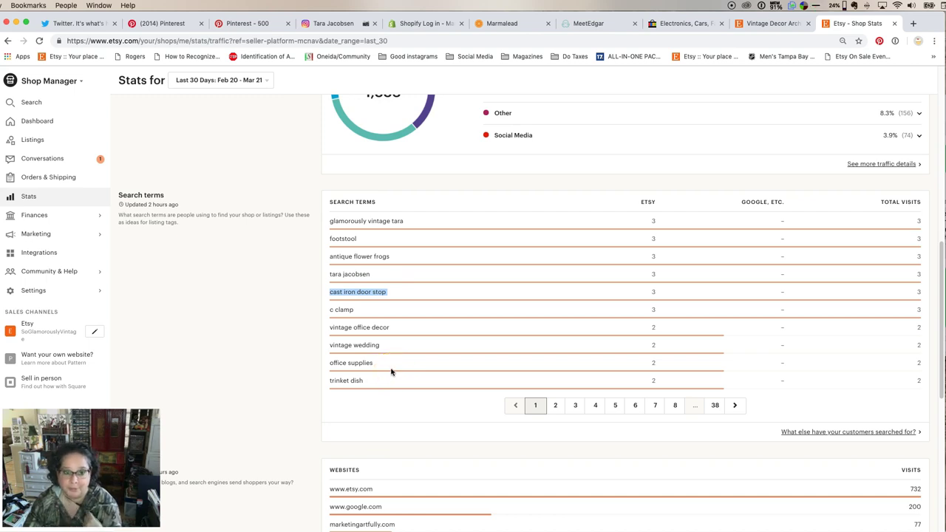
- Page through the search terms table: page 2, the last page, page 35, then 32
click(555, 405)
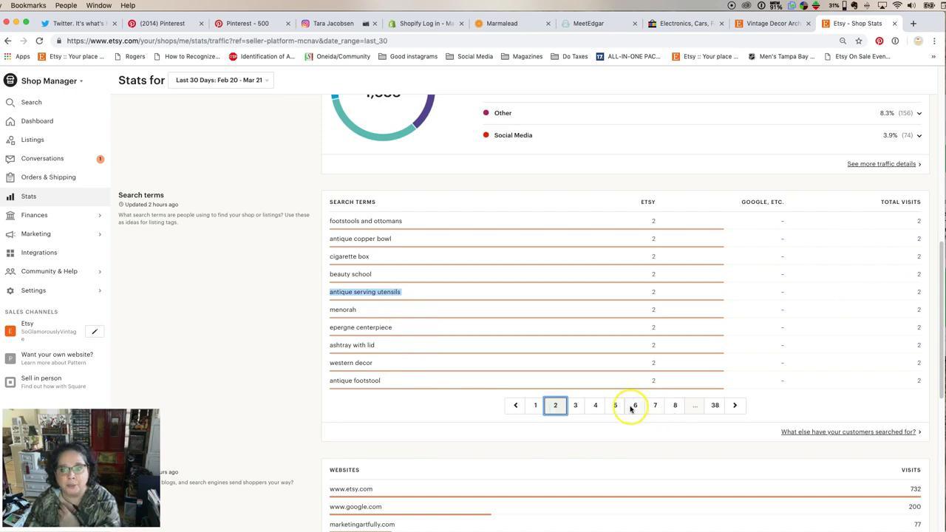
click(715, 406)
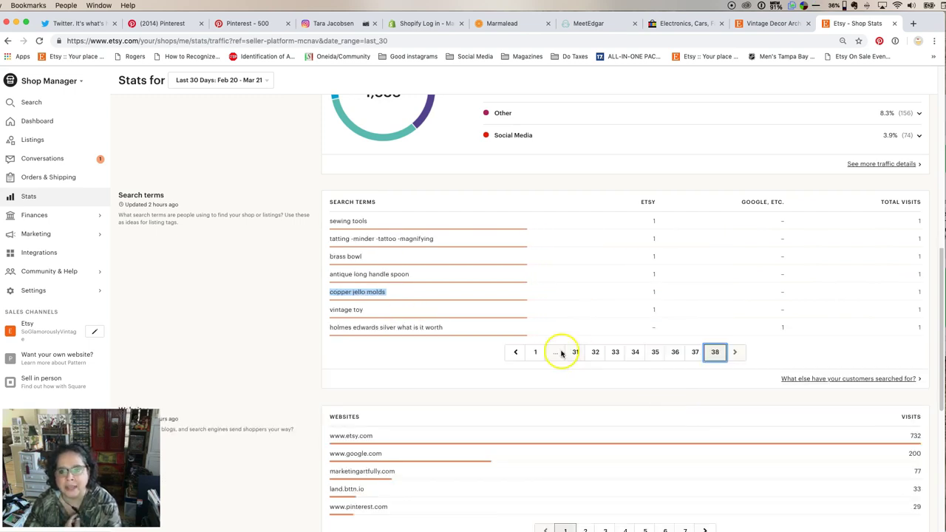
click(654, 353)
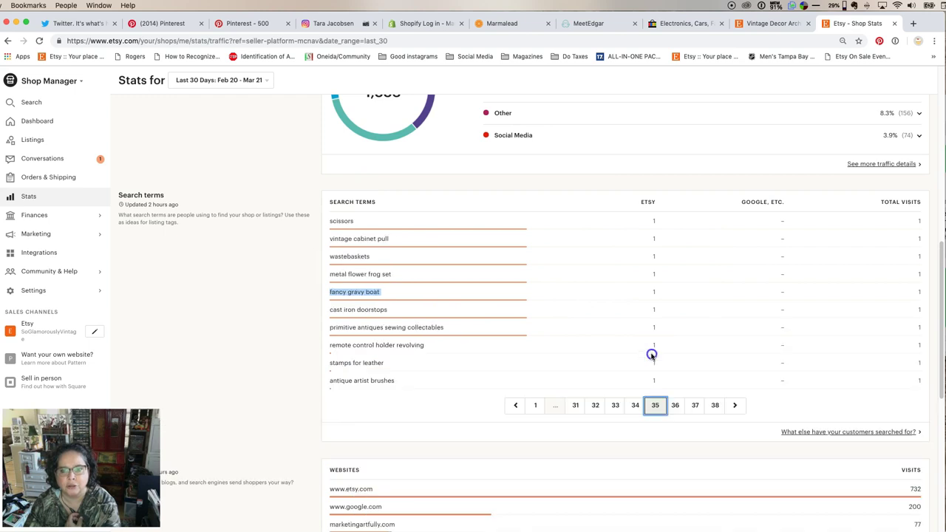
click(596, 407)
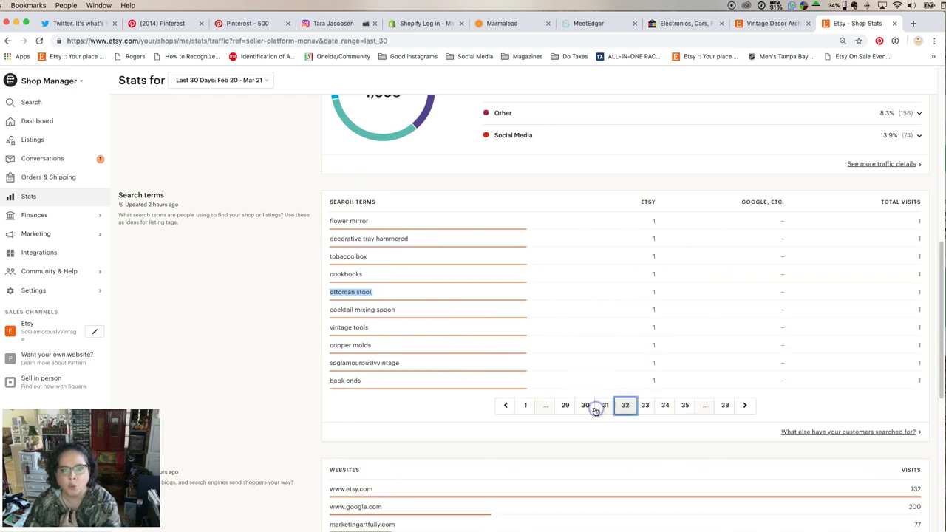
scroll(596, 400, down, 5)
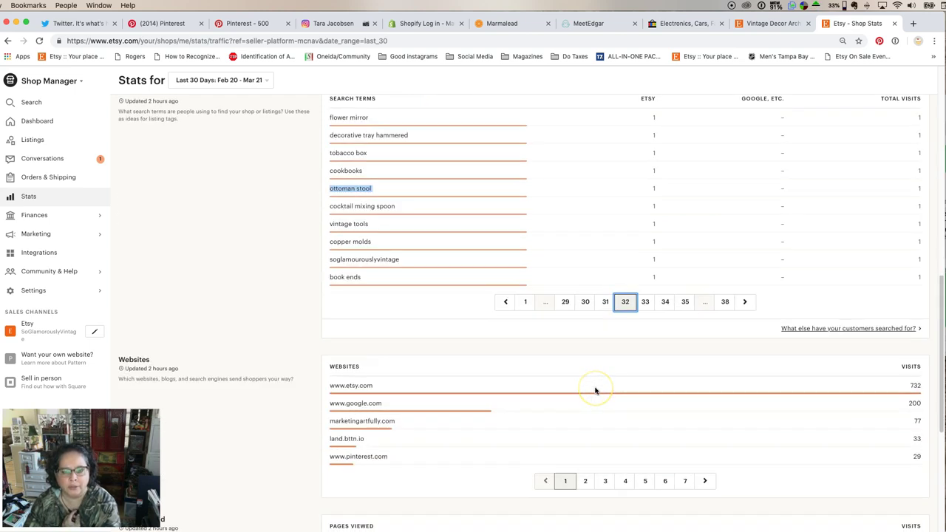
scroll(596, 391, down, 5)
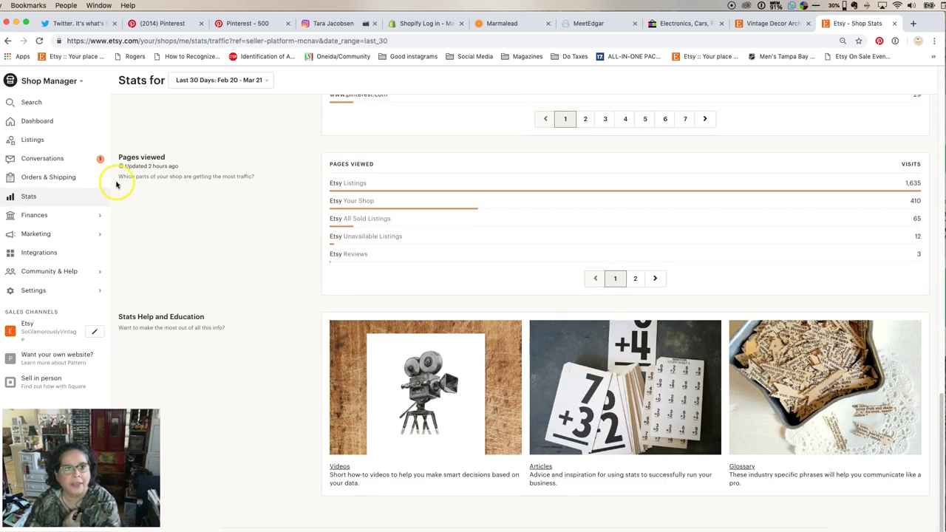
scroll(213, 315, up, 20)
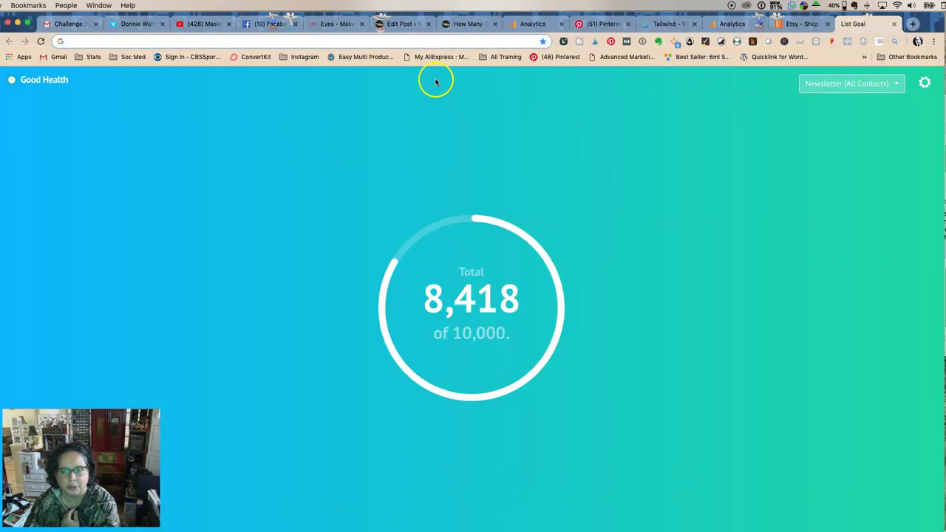
- Return to the Etsy per-listing stats and scroll to the Least visited listings, bottoming out at 5 visits
click(776, 24)
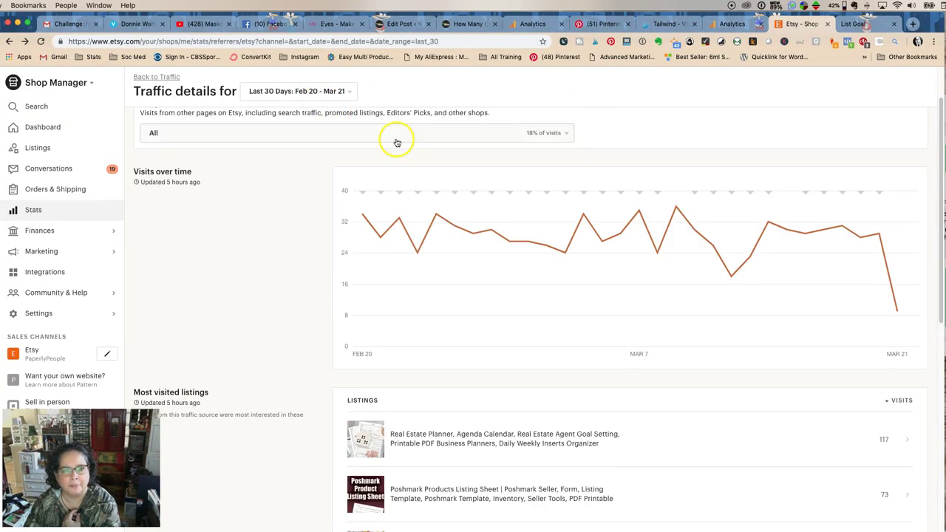
click(141, 77)
click(209, 116)
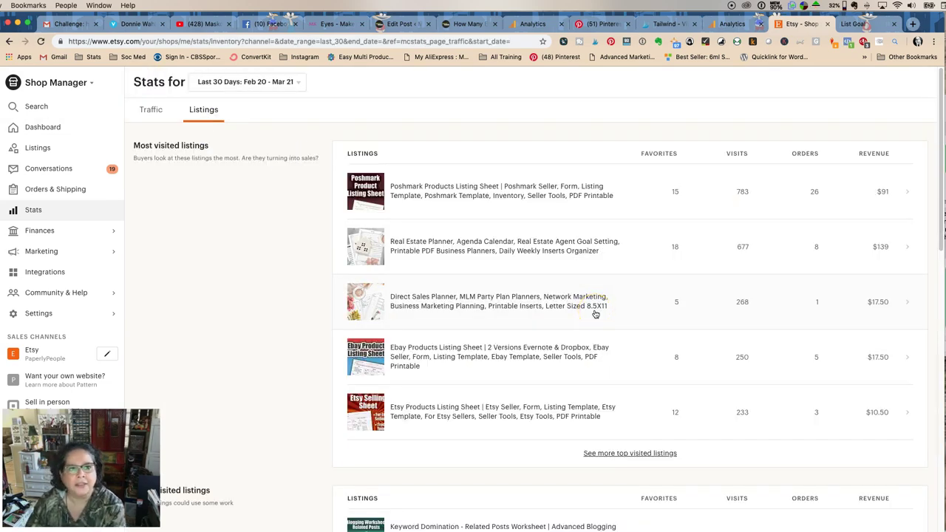
scroll(595, 314, down, 1)
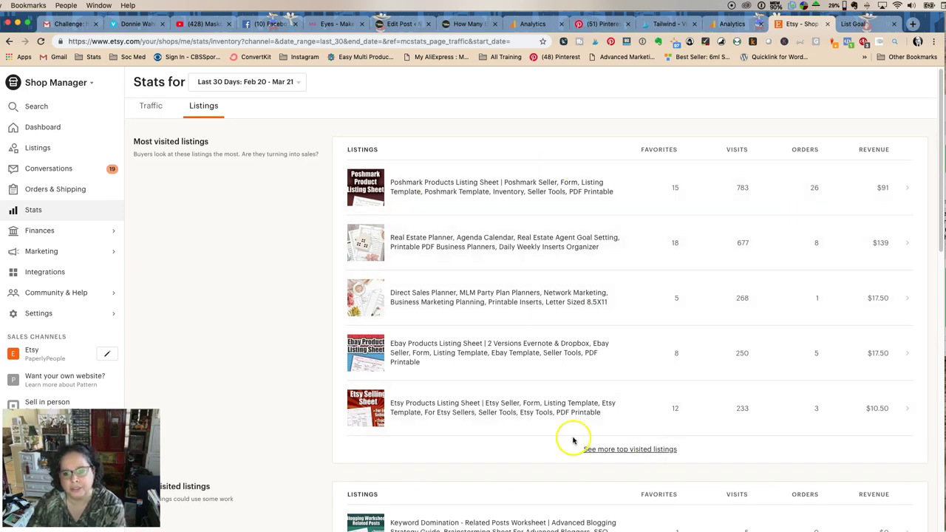
scroll(574, 440, down, 8)
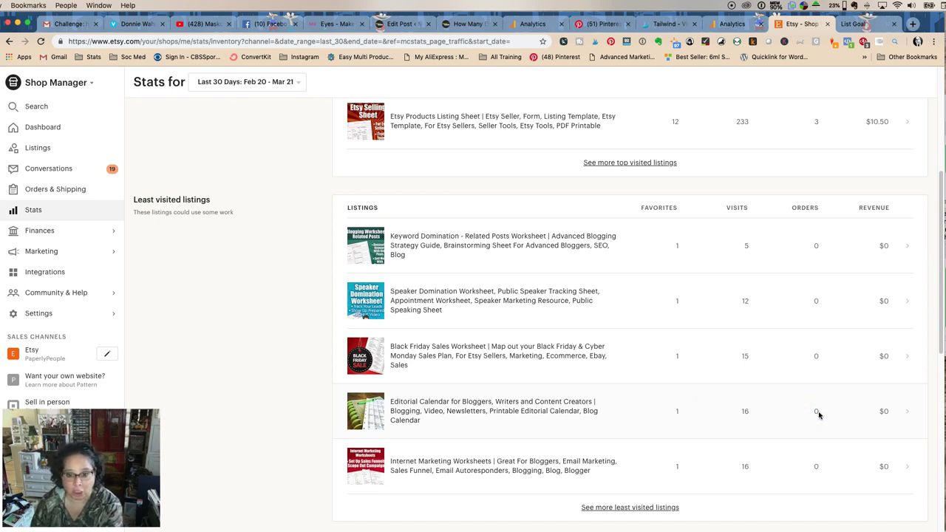
- Scroll to the All listings ranked table and rank the listings by visits
scroll(762, 384, down, 3)
scroll(746, 382, down, 2)
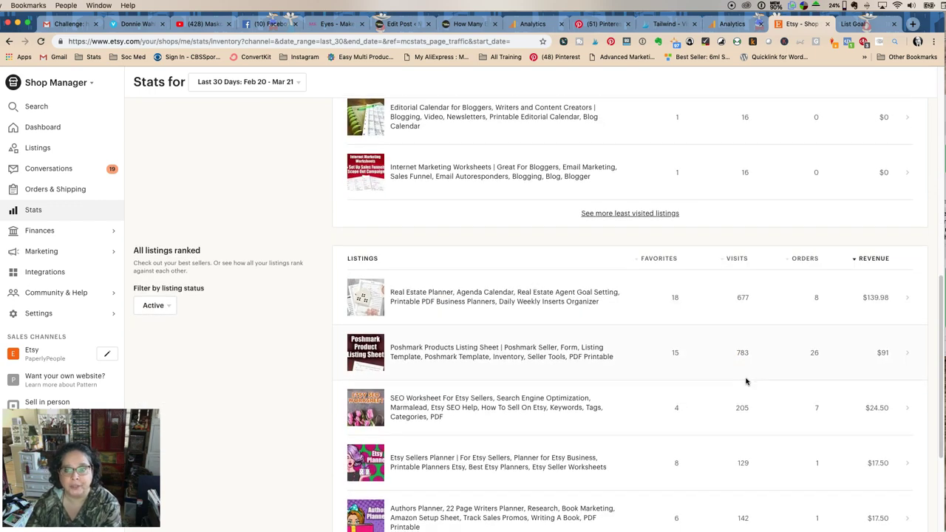
scroll(745, 382, down, 1)
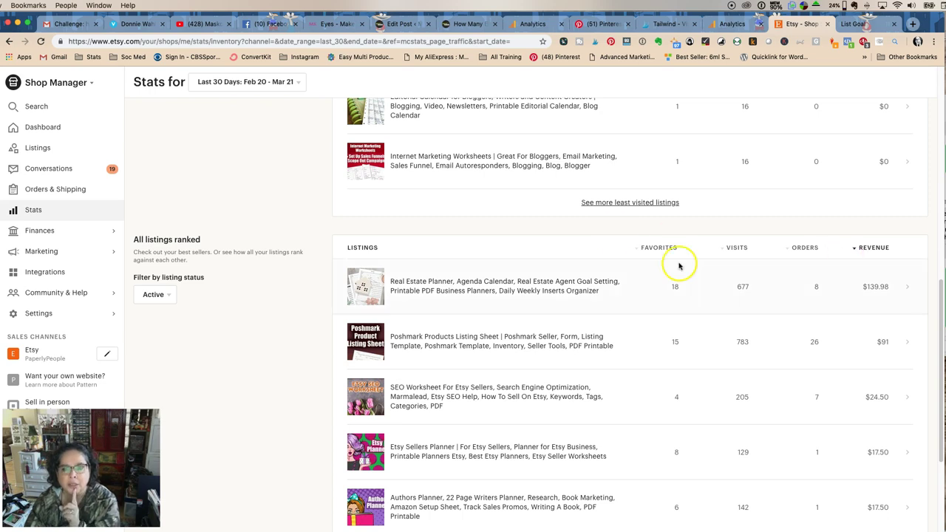
click(721, 248)
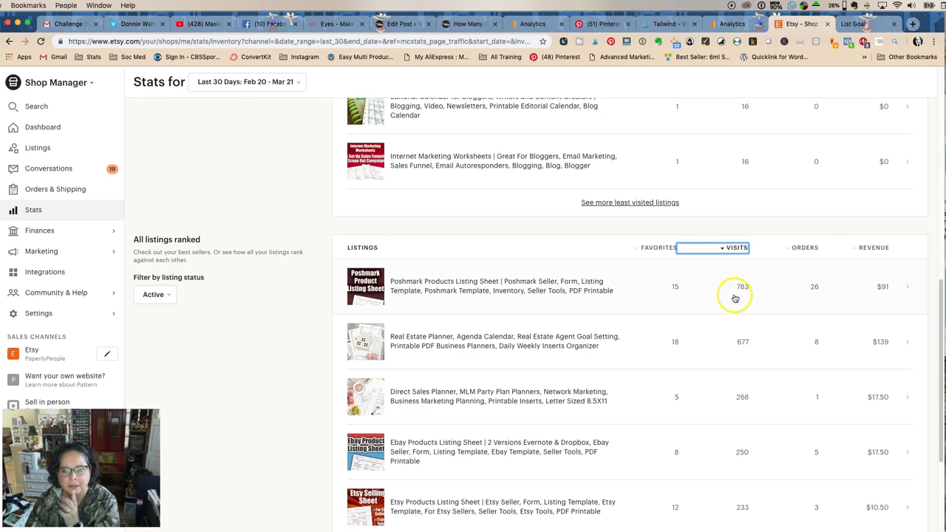
- Re-rank All listings by revenue, with Real Estate Planner ($139.98, 8 orders) first
scroll(738, 299, down, 1)
scroll(738, 301, down, 3)
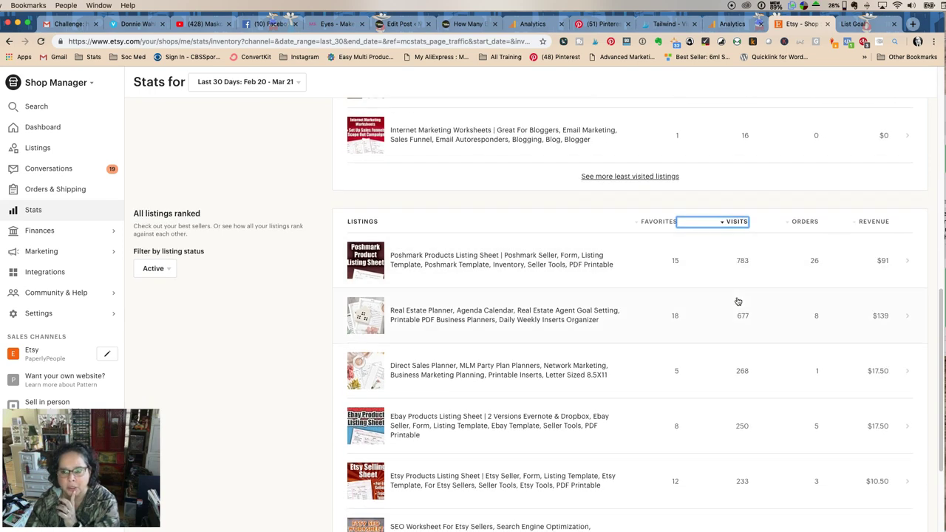
scroll(738, 301, down, 2)
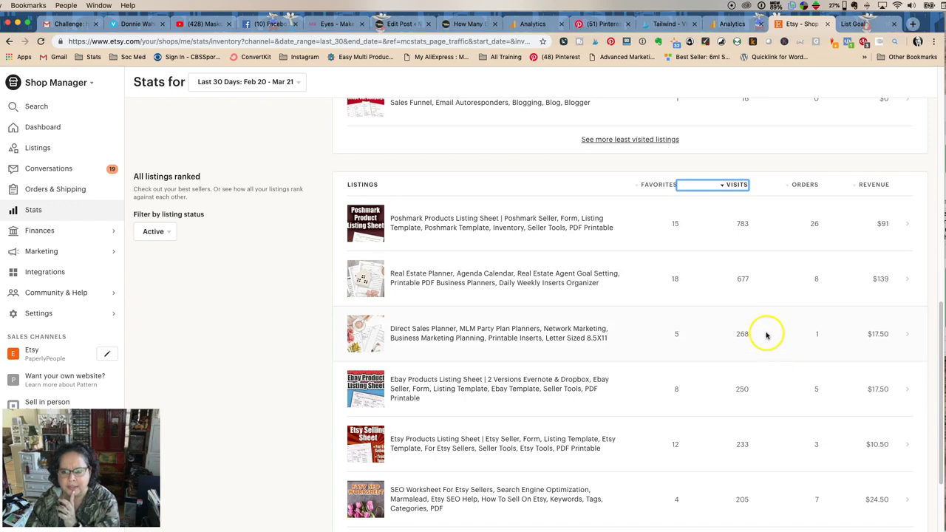
scroll(769, 333, up, 10)
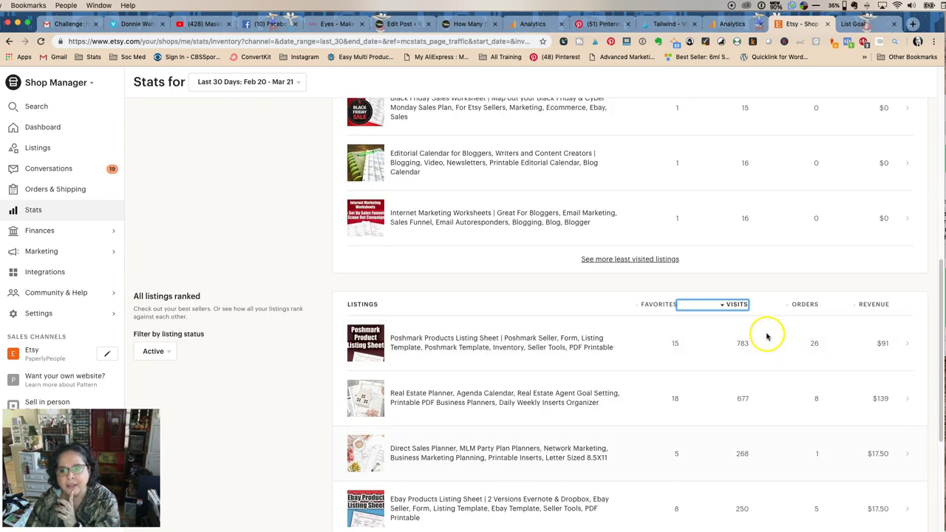
click(854, 306)
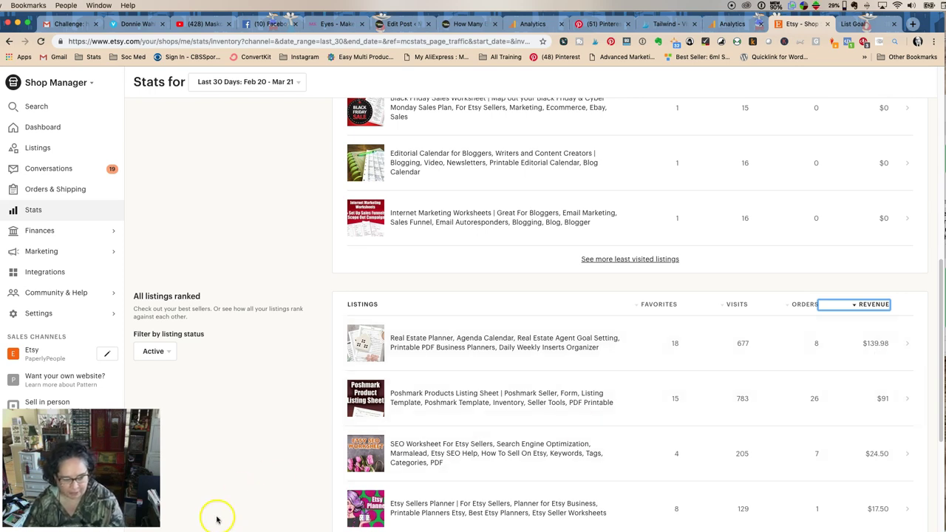
click(178, 420)
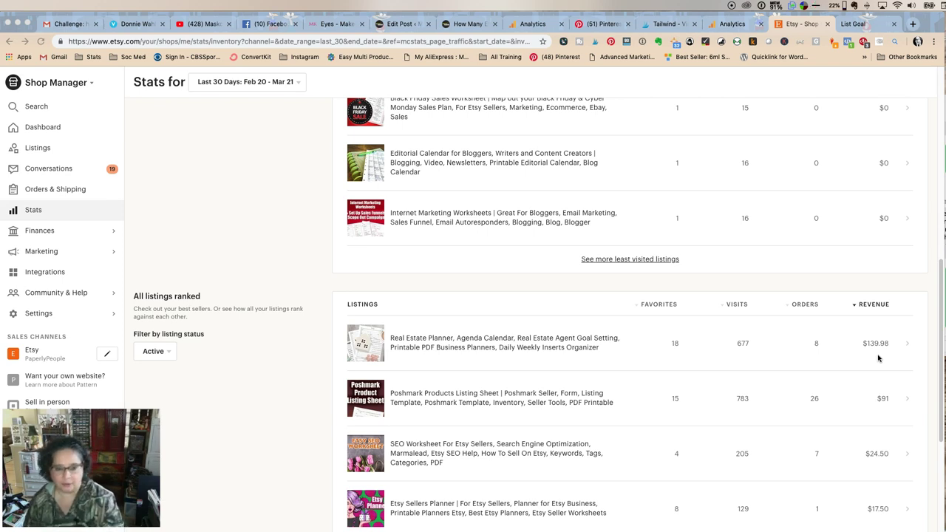
scroll(416, 256, down, 8)
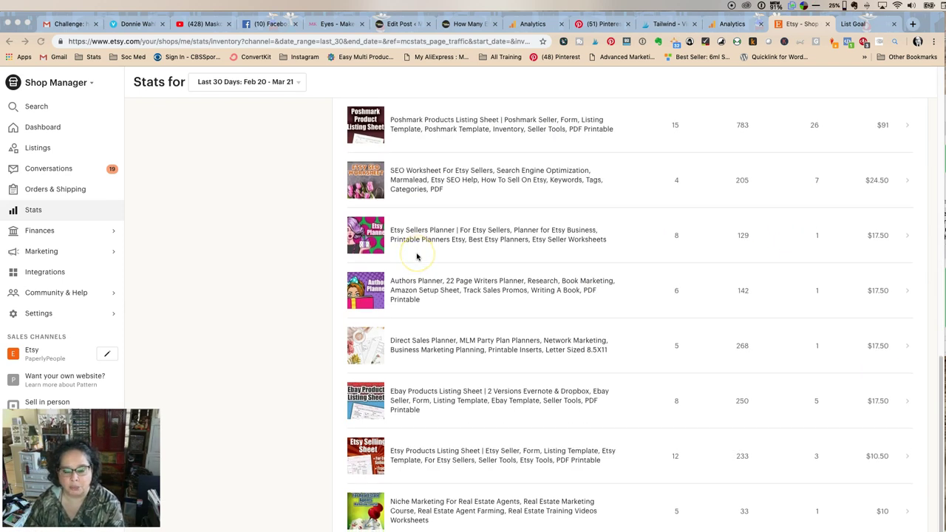
scroll(416, 255, down, 5)
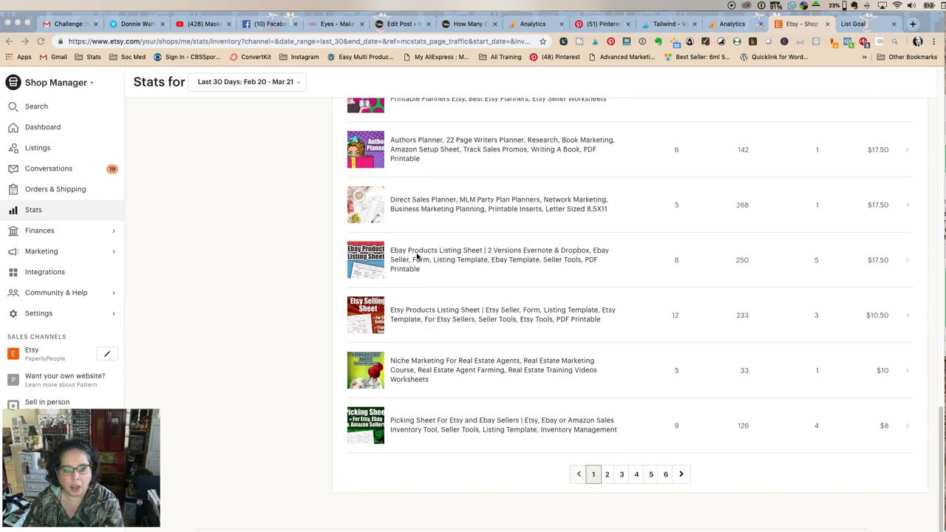
scroll(417, 256, up, 10)
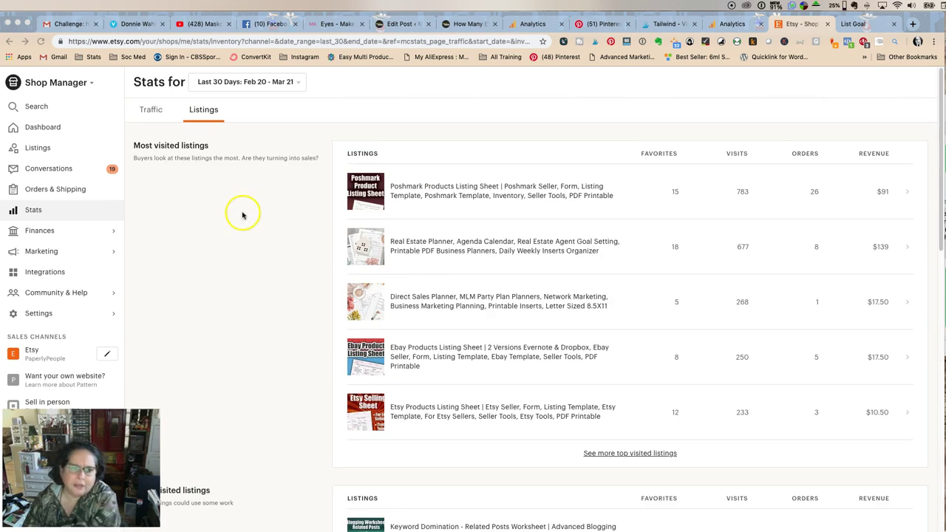
scroll(263, 231, down, 5)
scroll(263, 232, down, 8)
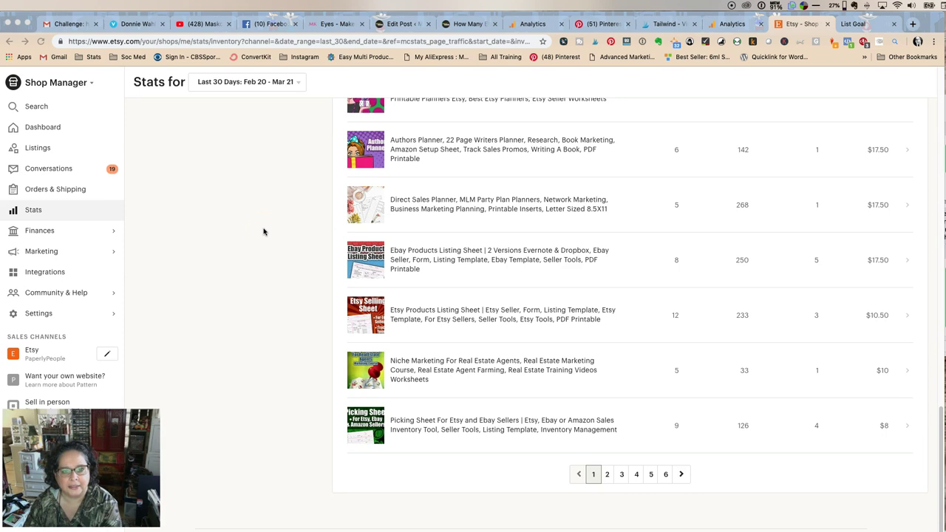
scroll(263, 231, up, 5)
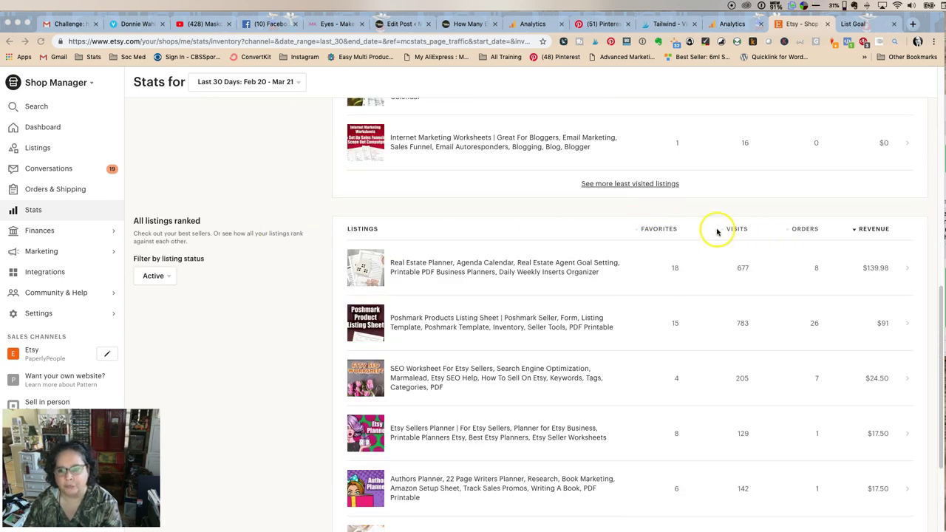
- Rank All listings by orders and review them, led by Poshmark Products Listing Sheet at 26 orders
click(798, 230)
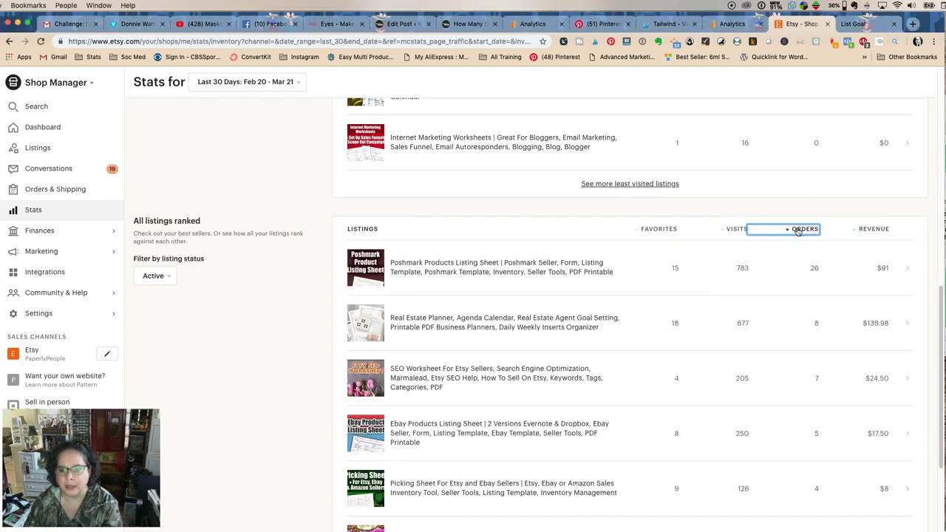
scroll(799, 303, down, 5)
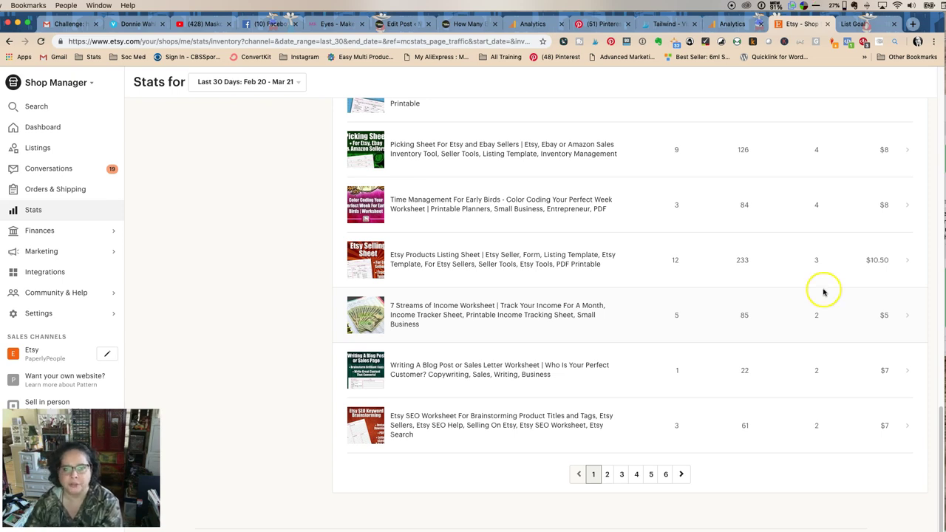
scroll(813, 296, up, 5)
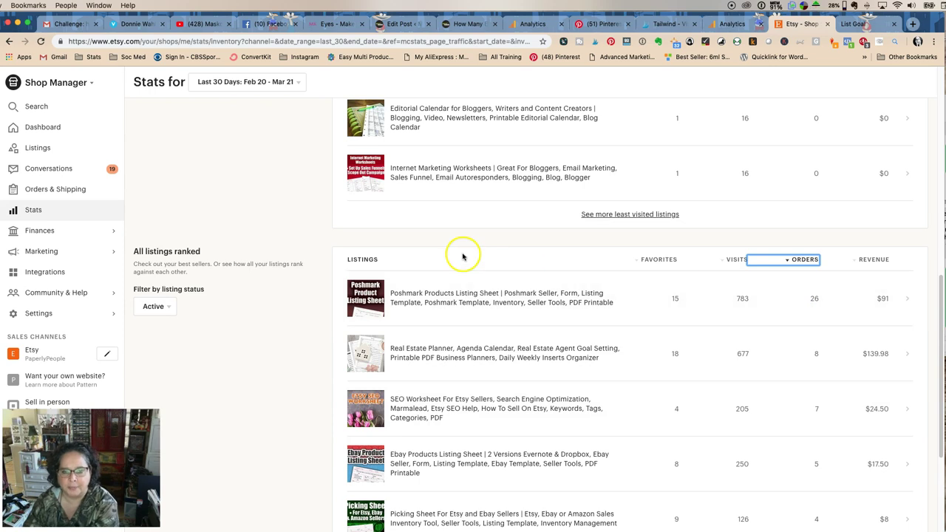
- Filter the shop's Listings page to show only its 10 inactive listings
click(46, 148)
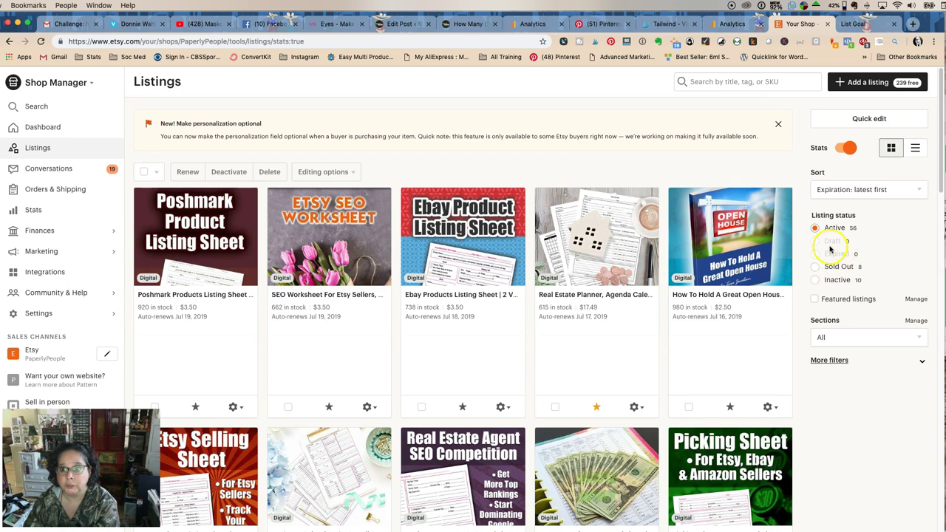
click(836, 281)
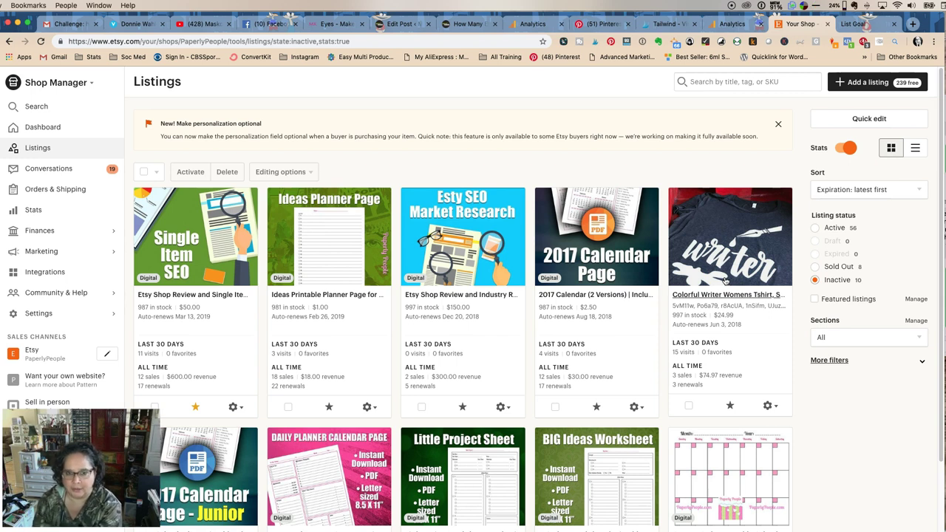
click(275, 225)
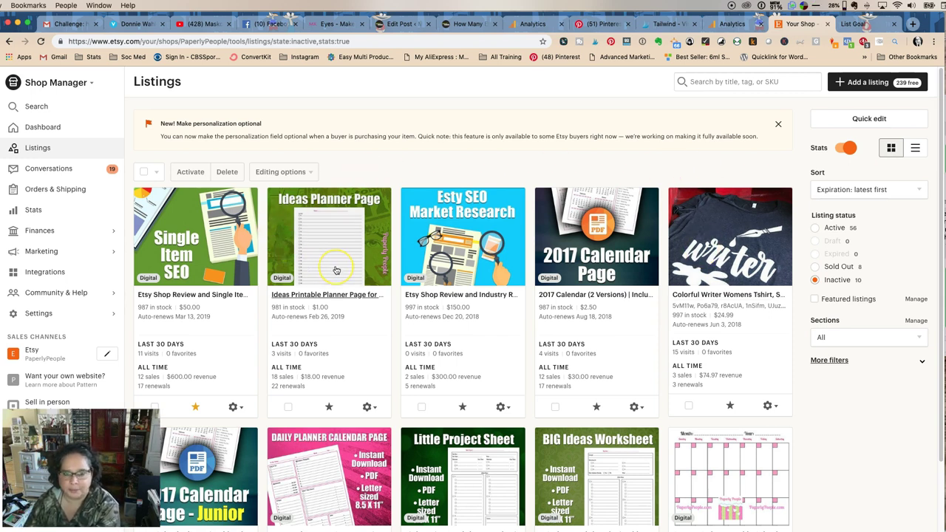
- Browse the inactive listing cards, then return to the Stats traffic overview
scroll(336, 271, down, 1)
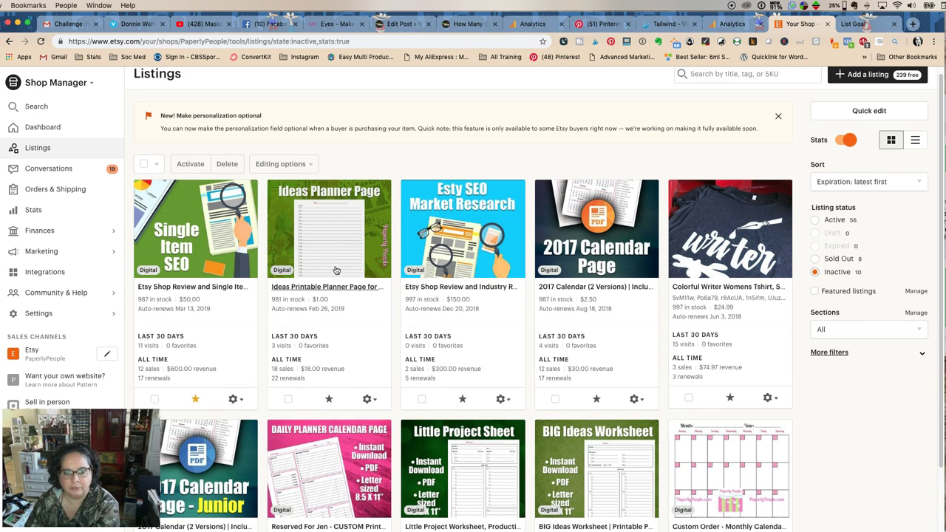
scroll(335, 271, down, 2)
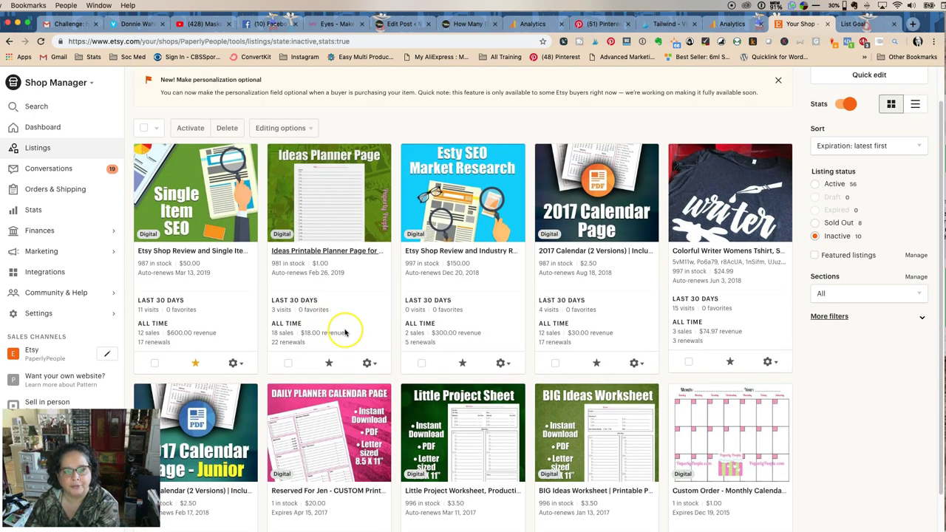
scroll(326, 337, down, 5)
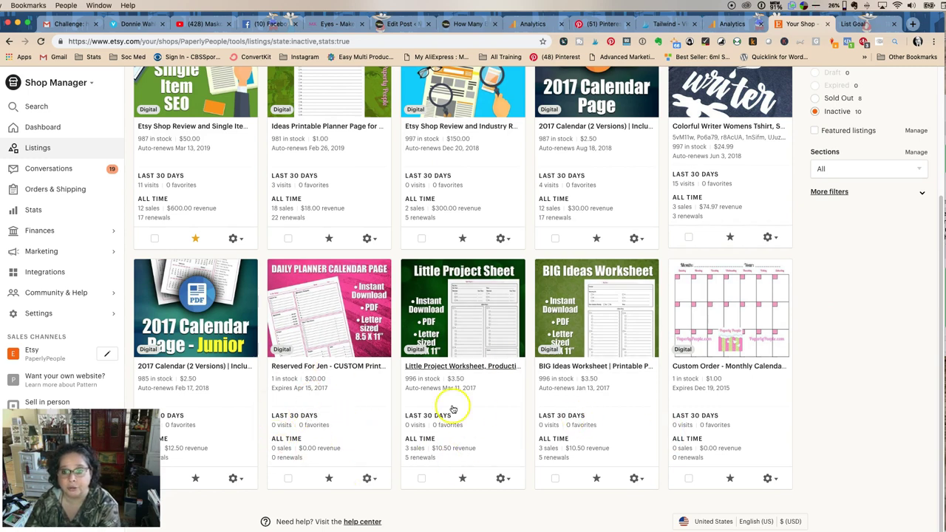
scroll(397, 395, up, 5)
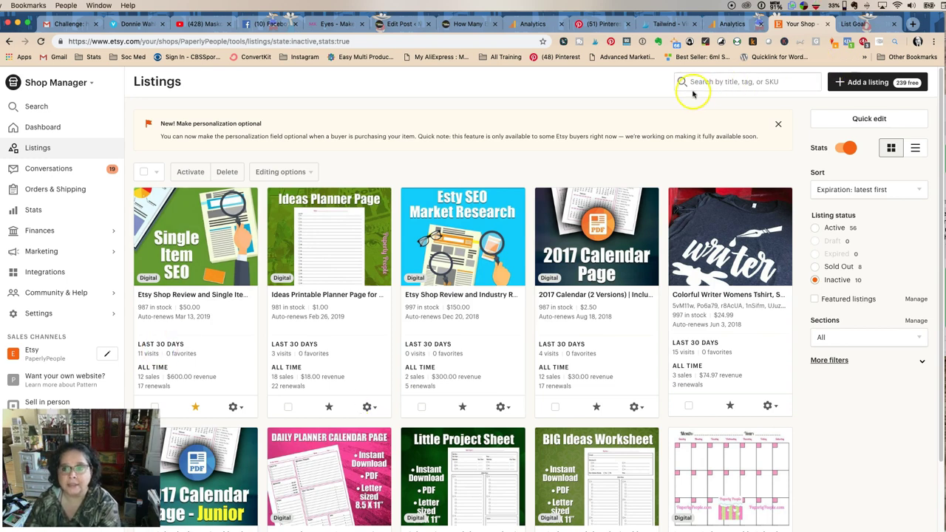
click(33, 209)
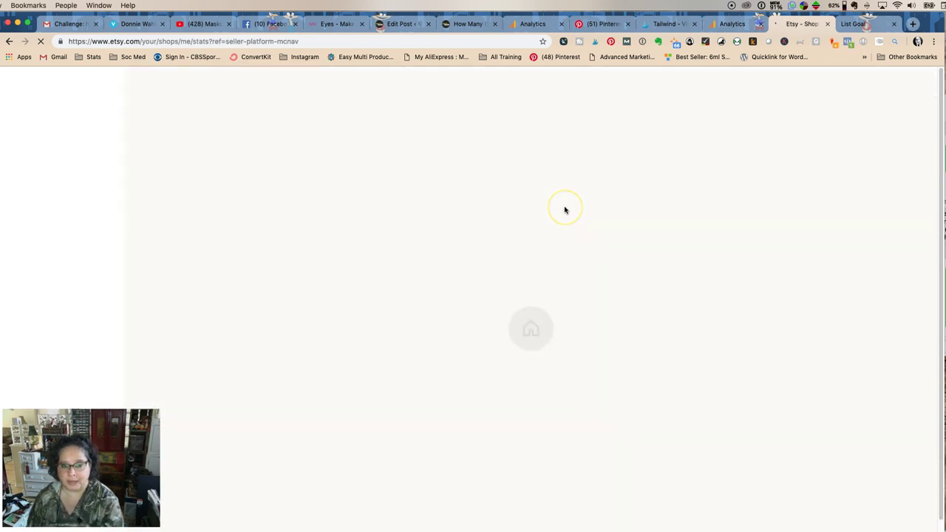